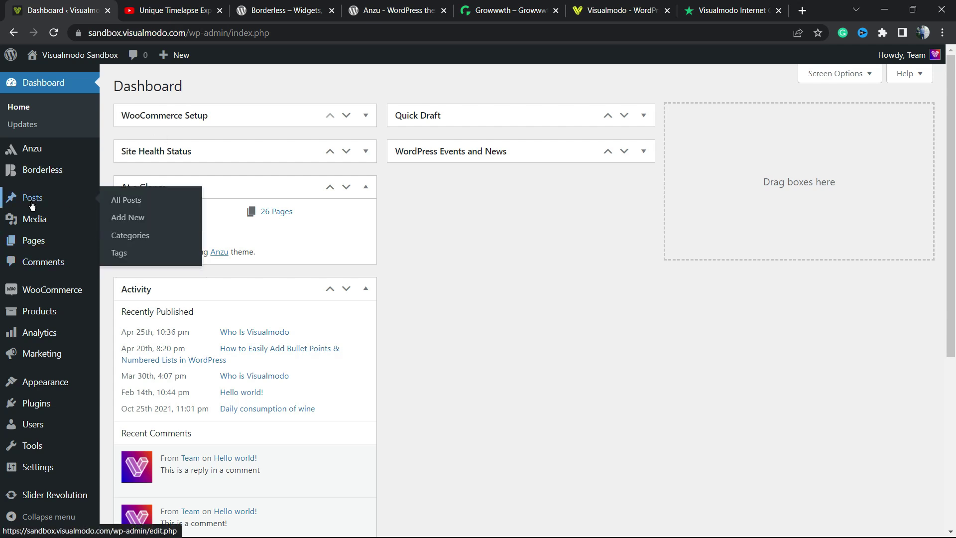
Go to the Add New Plugins page
scroll(33, 274, "down", 1)
scroll(33, 273, "down", 2)
mouse_move(61, 412)
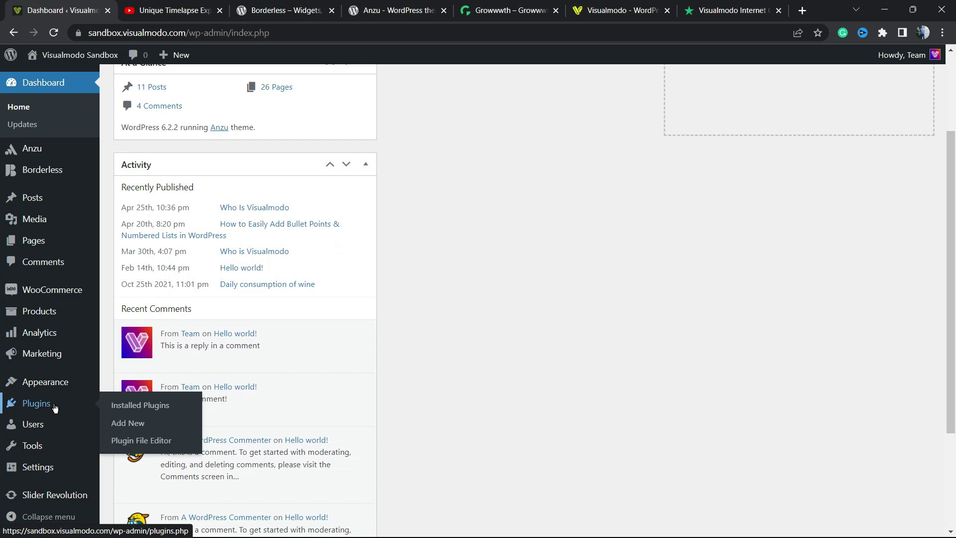
left_click(131, 422)
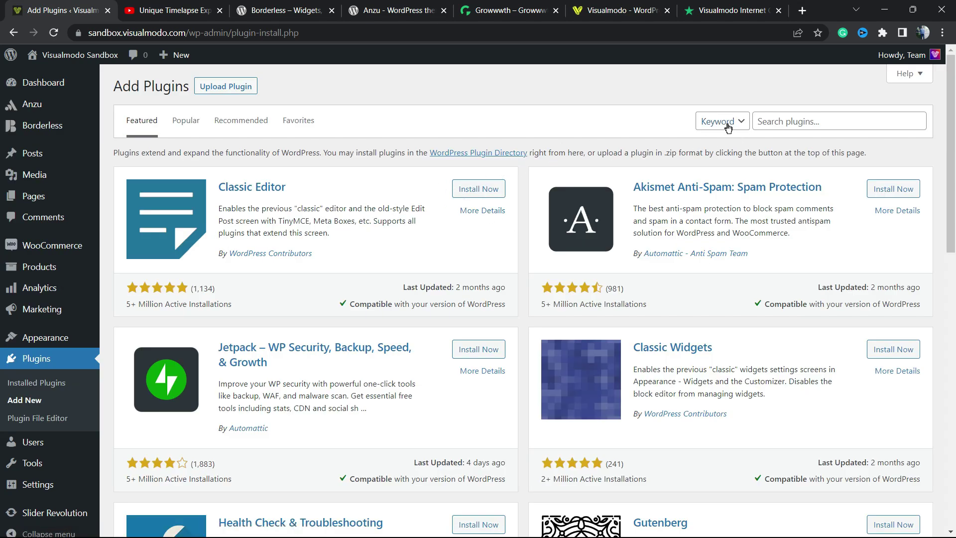
Search for Advanced WordPress Backgrounds, install it and activate it
left_click(831, 122)
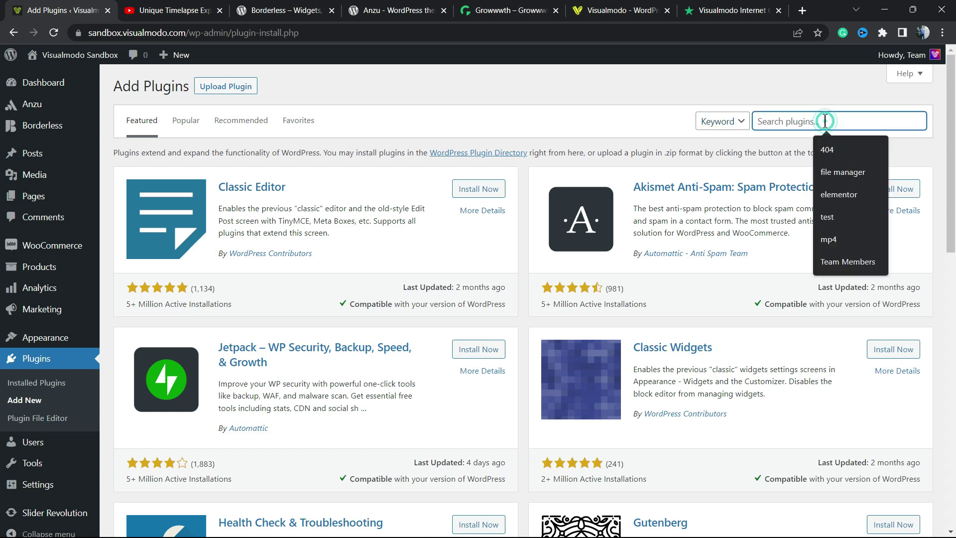
type("Advanced WordPress Backgrounds")
left_click(819, 121)
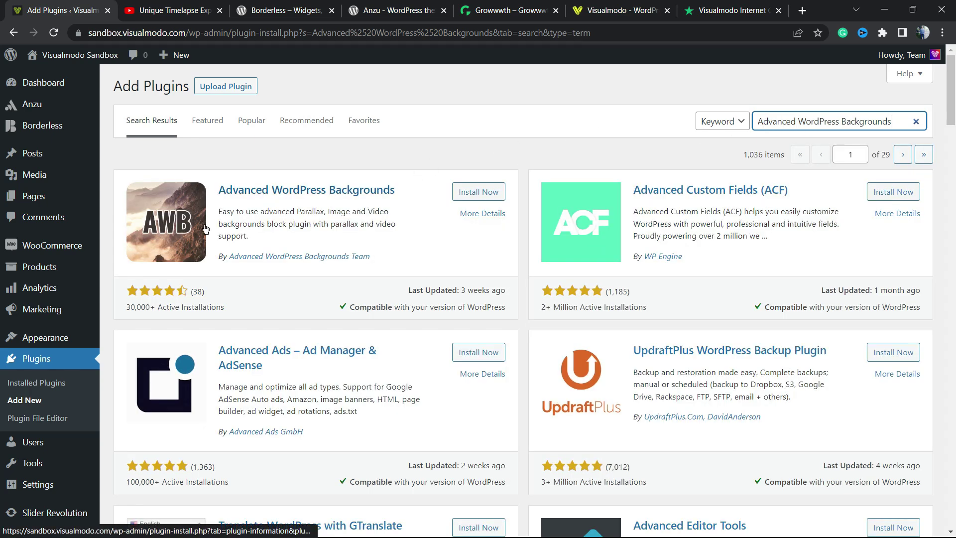
left_click(493, 198)
left_click(493, 198)
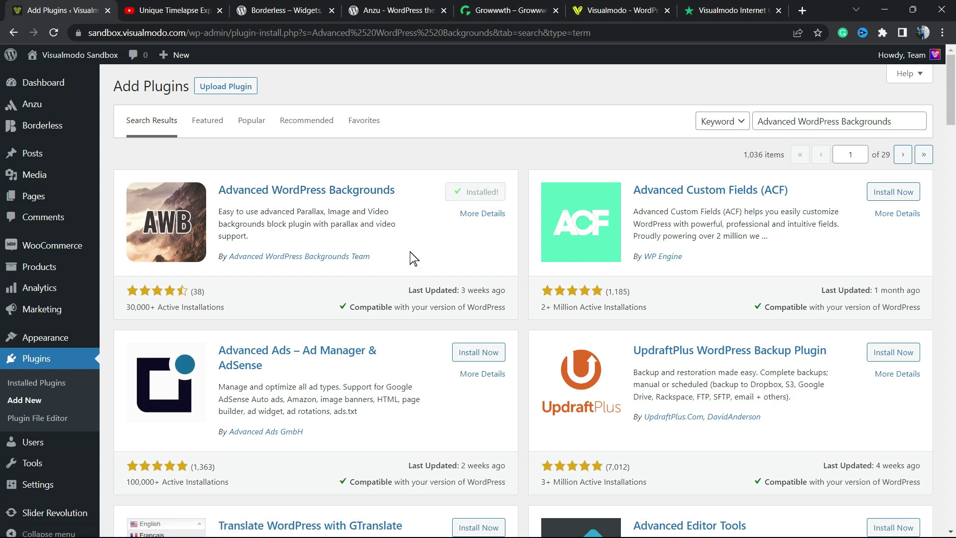
left_click(481, 199)
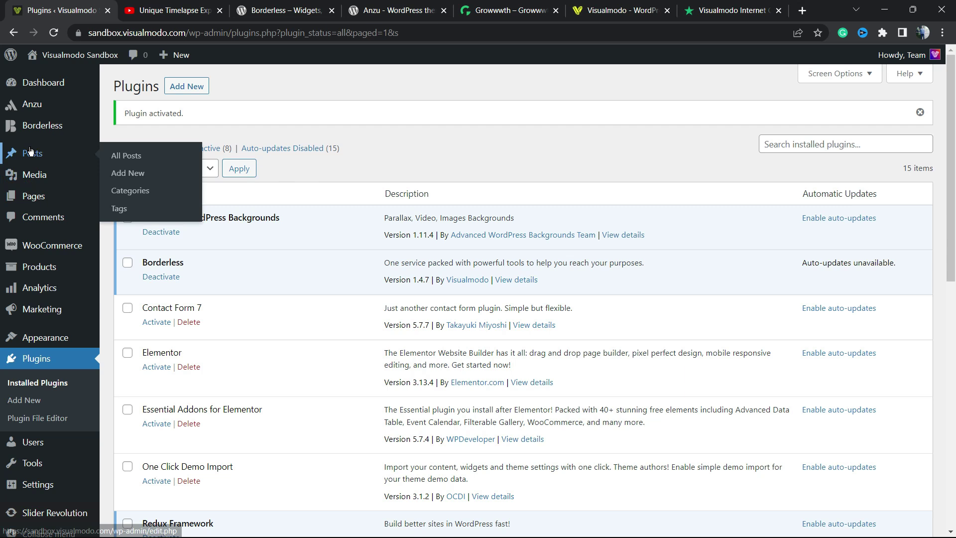
Create a new page and insert a Background (AWB) block found by searching 'adv'
mouse_move(48, 199)
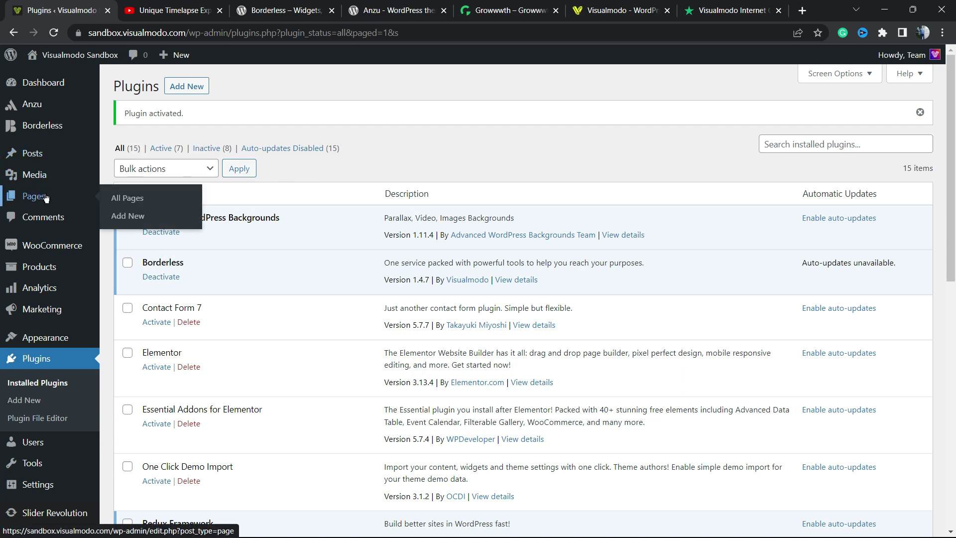
left_click(134, 219)
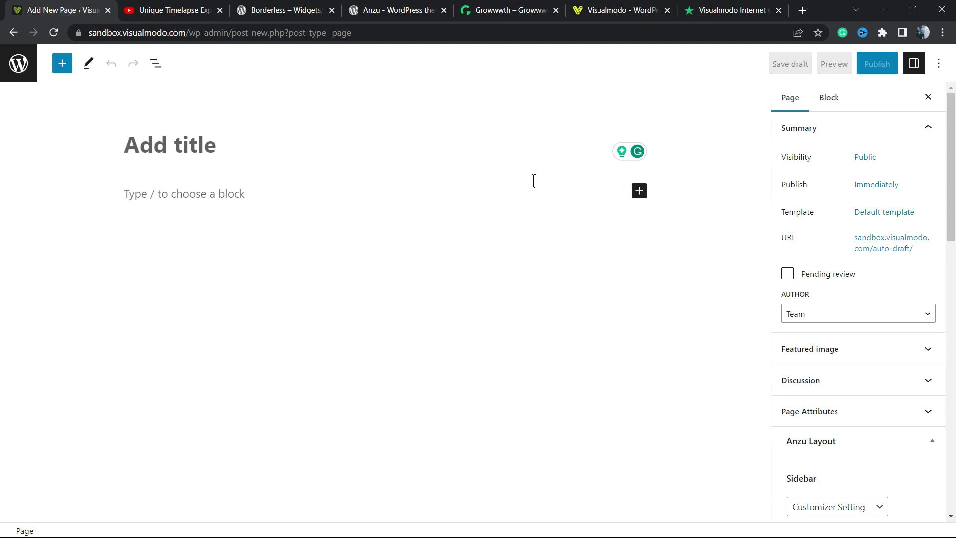
left_click(640, 194)
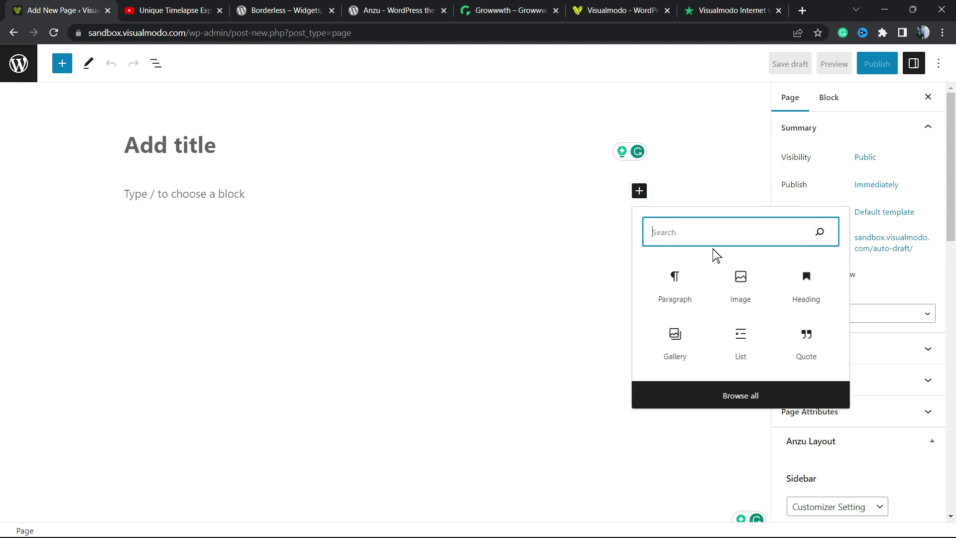
type("a")
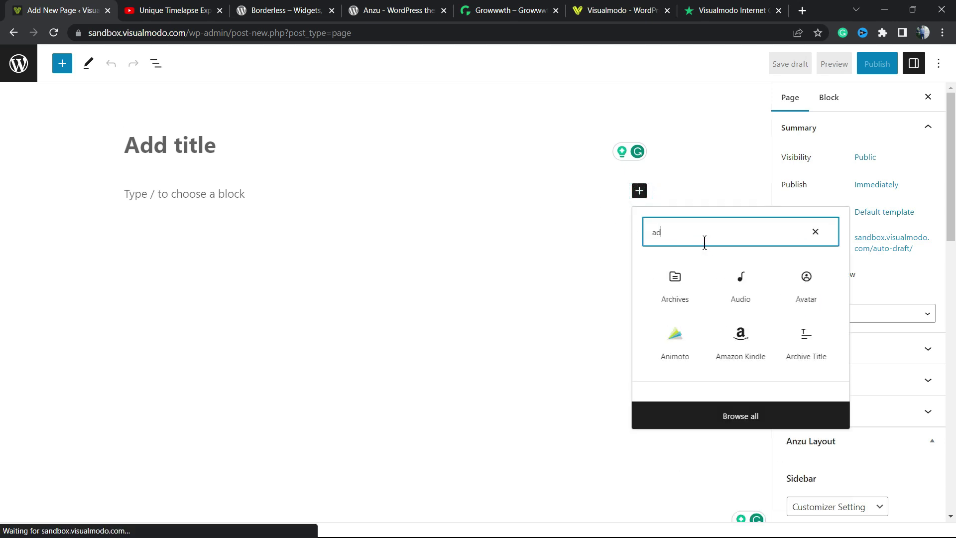
type("dv")
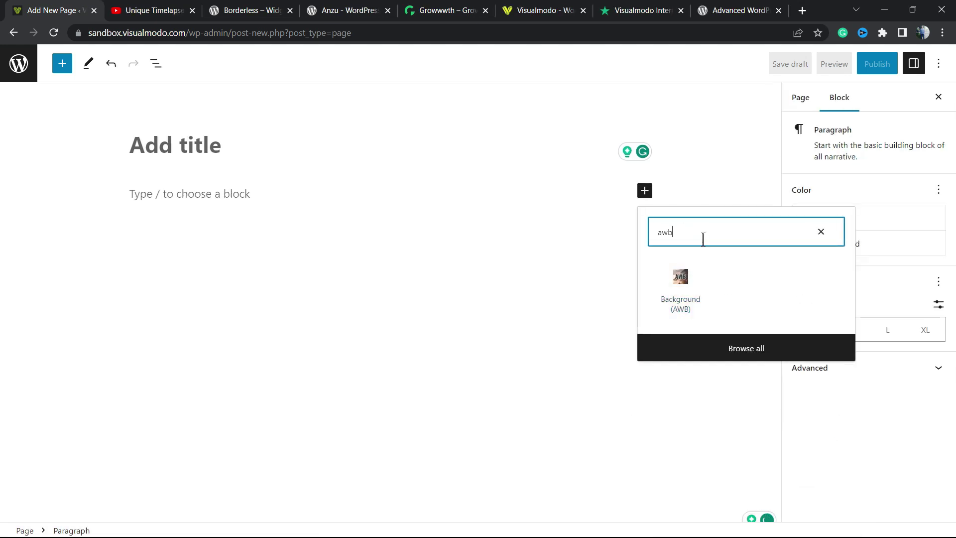
left_click(681, 288)
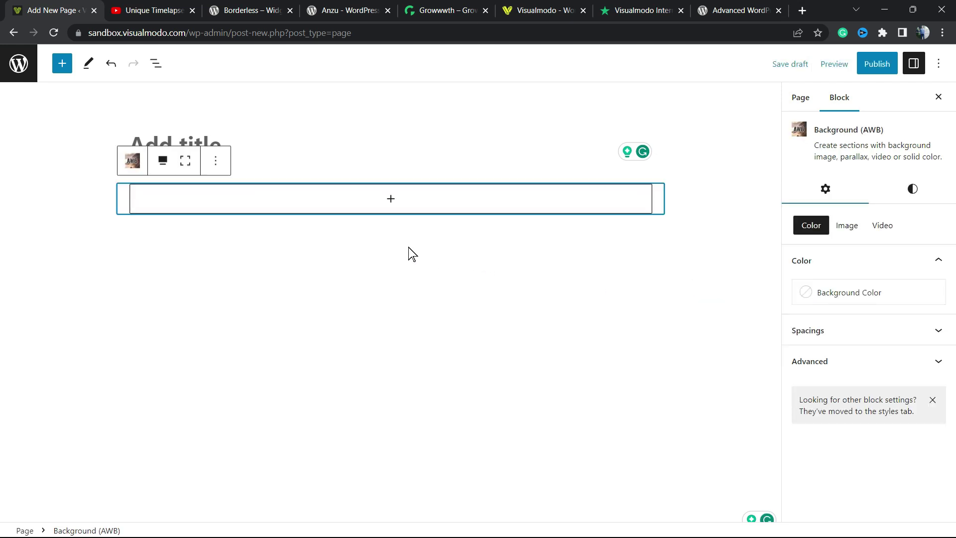
Add a heading block inside the background block and type 'Test'
left_click(392, 201)
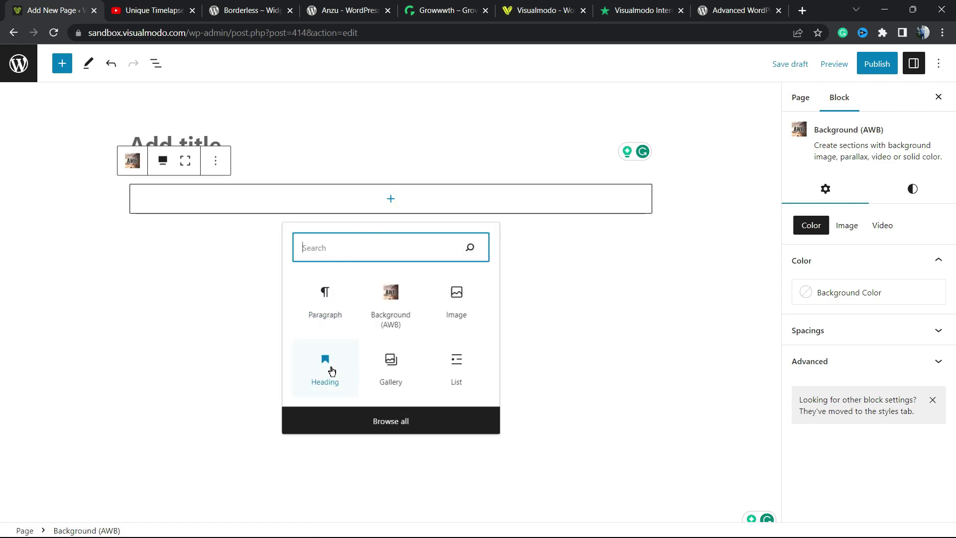
left_click(331, 368)
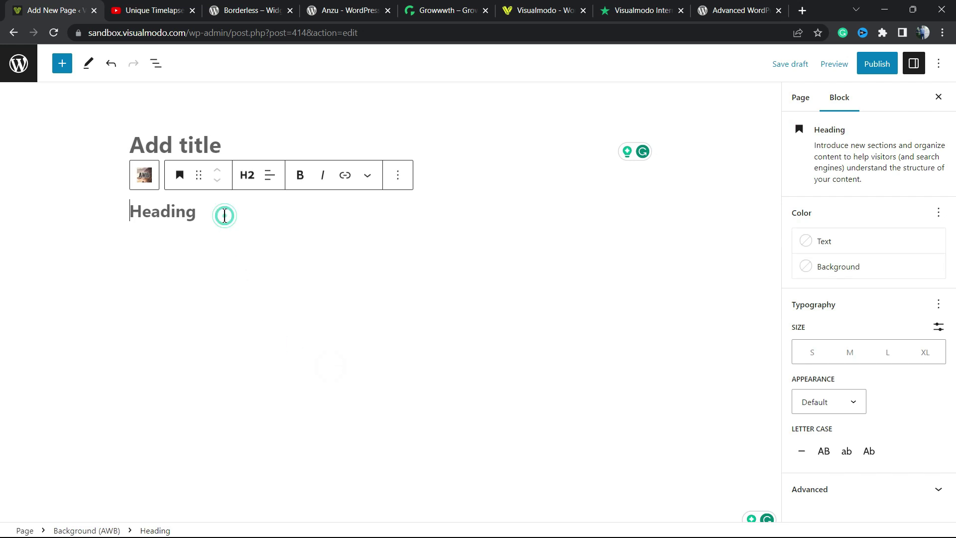
type("Test")
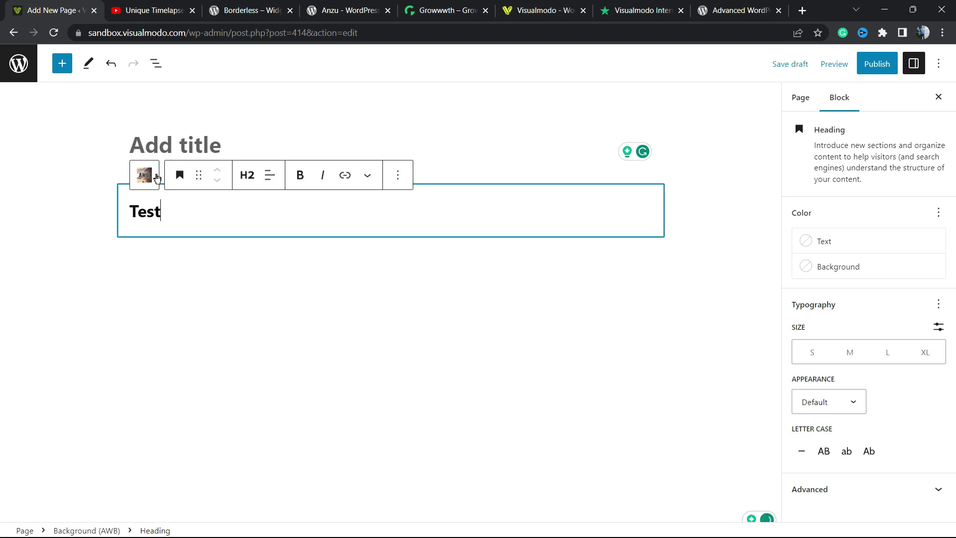
Select the whole Background (AWB) block and zoom the browser to 125%
left_click(156, 178)
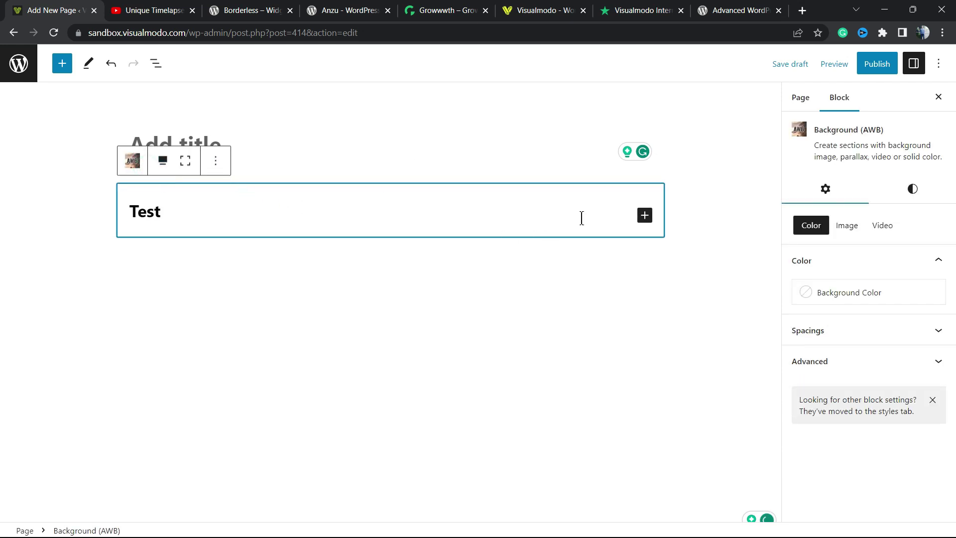
key("ctrl+plus")
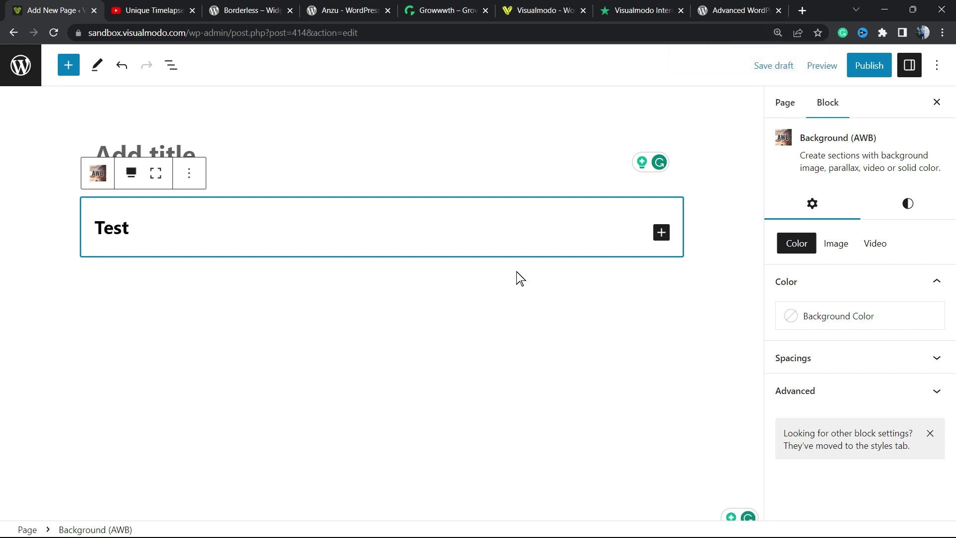
key("ctrl+plus")
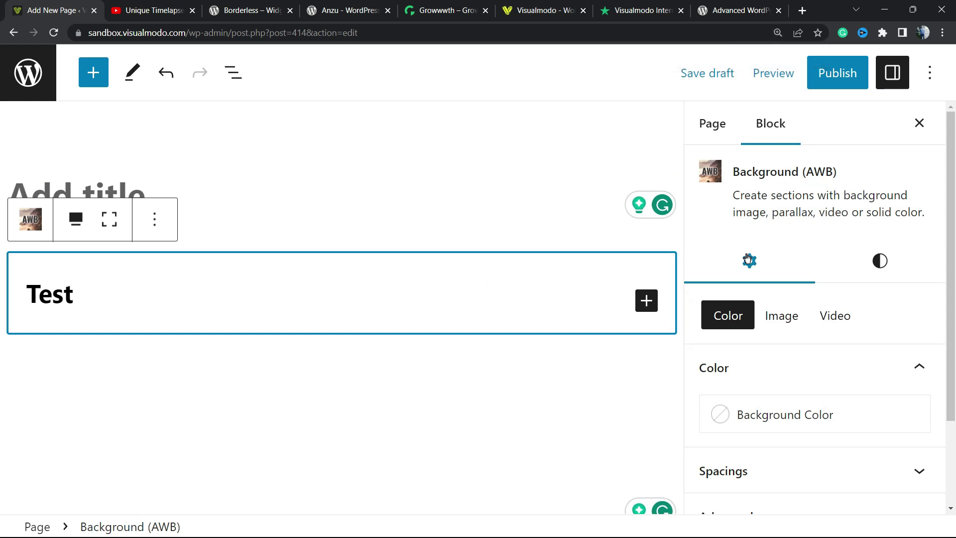
scroll(742, 278, "down", 2)
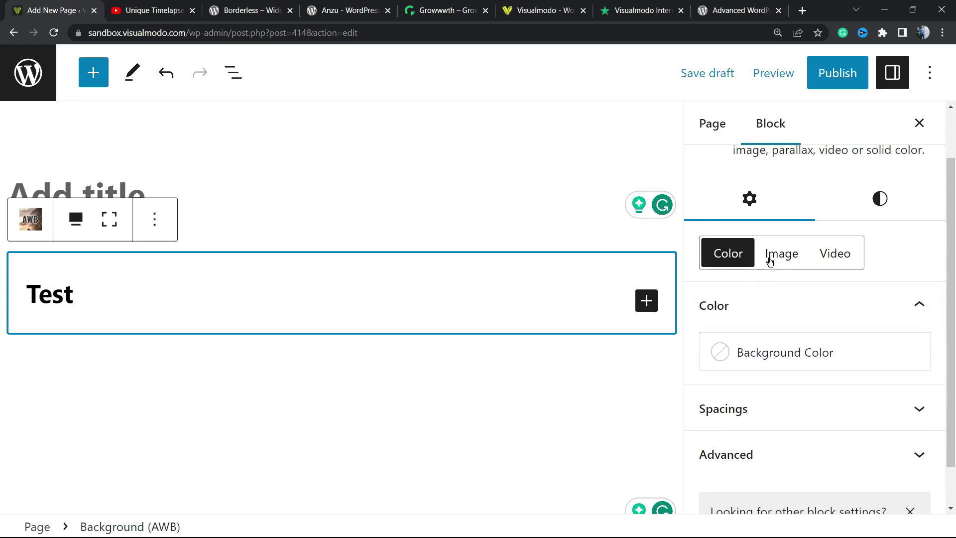
Switch the AWB block's background type to Video
scroll(785, 269, "down", 1)
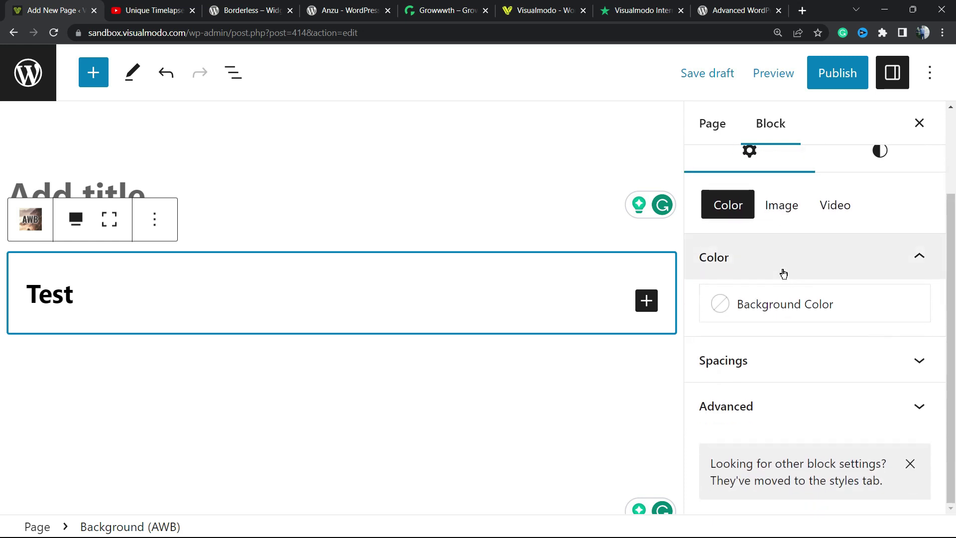
scroll(797, 271, "up", 2)
left_click(843, 317)
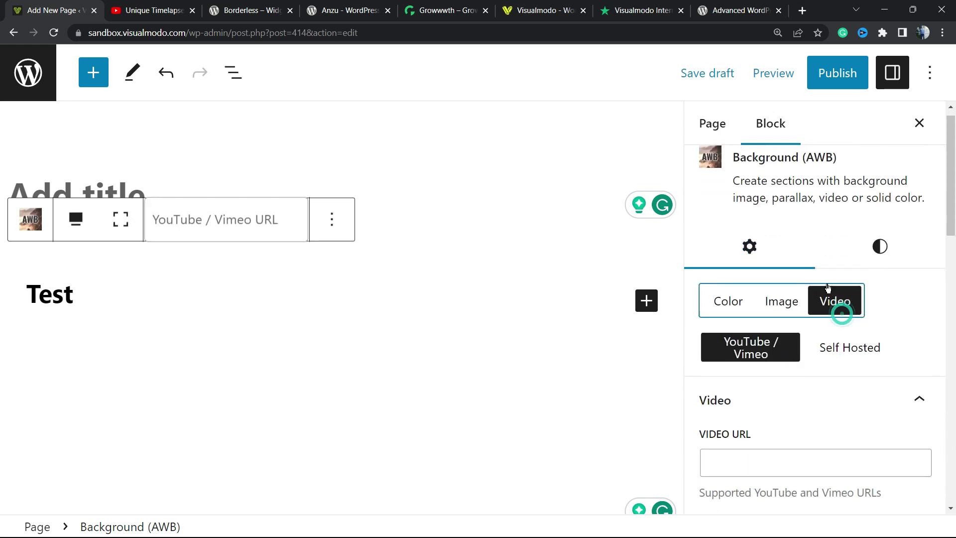
scroll(807, 309, "down", 1)
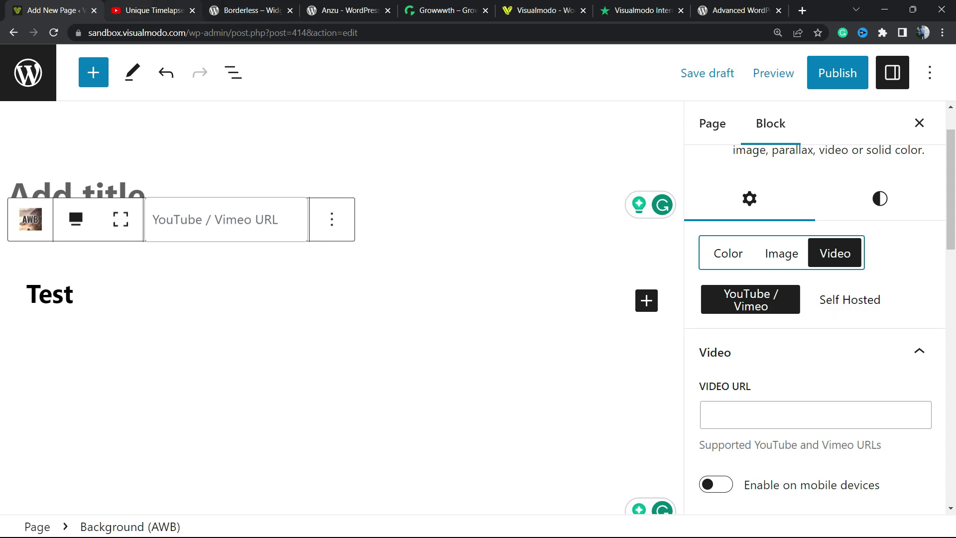
Copy the YouTube timelapse URL from its tab and paste it into Video URL
left_click(149, 10)
left_click(178, 33)
key("ctrl+c")
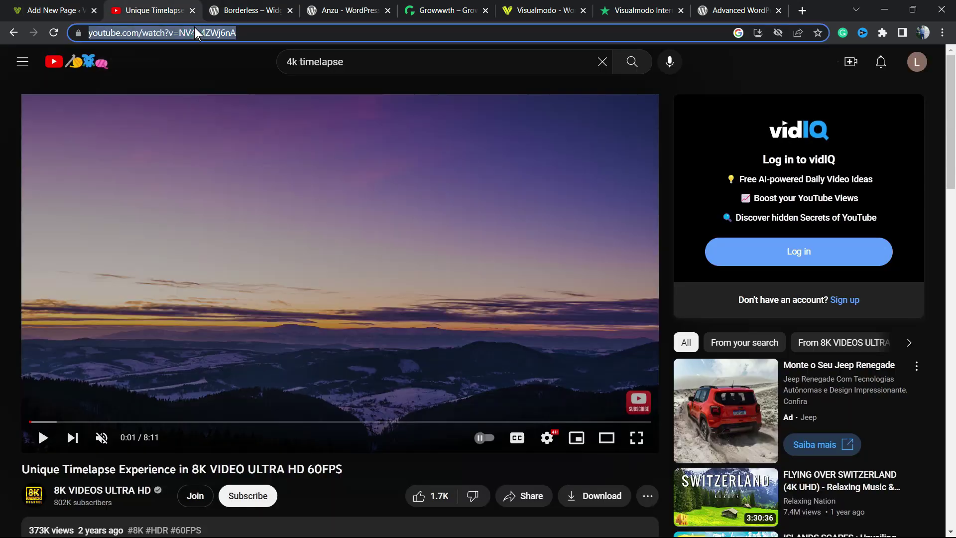
left_click(52, 10)
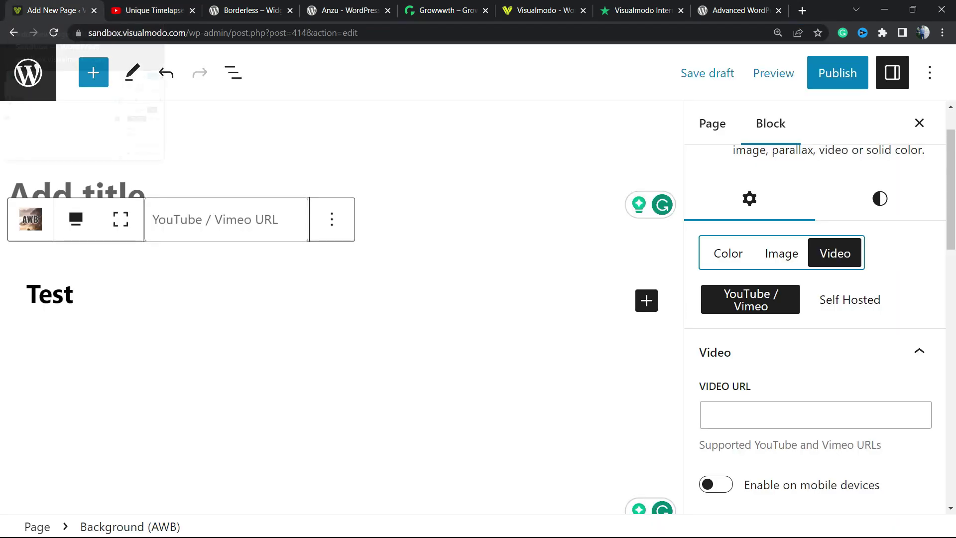
left_click(783, 415)
key("ctrl+v")
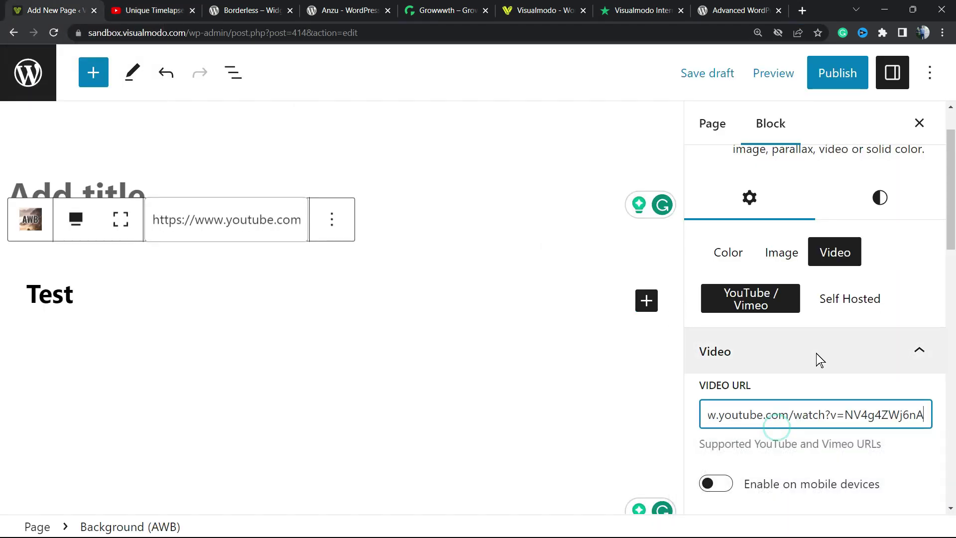
scroll(817, 359, "down", 1)
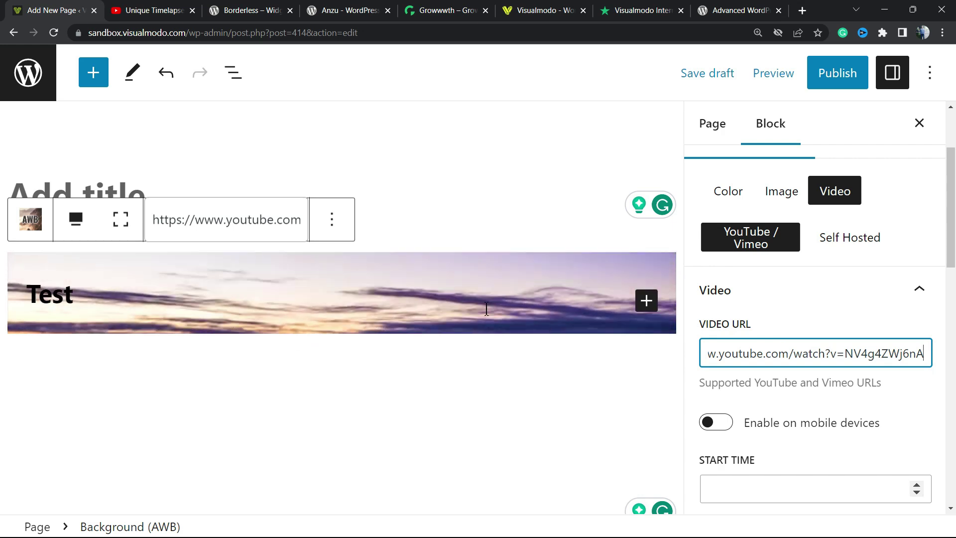
Turn on 'Enable on mobile devices' for the background video
scroll(736, 440, "down", 4)
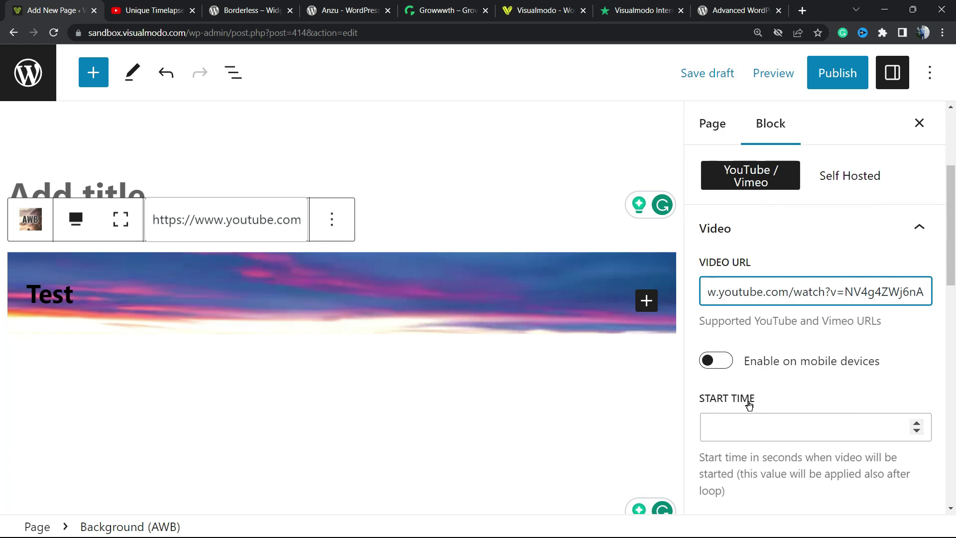
left_click(716, 235)
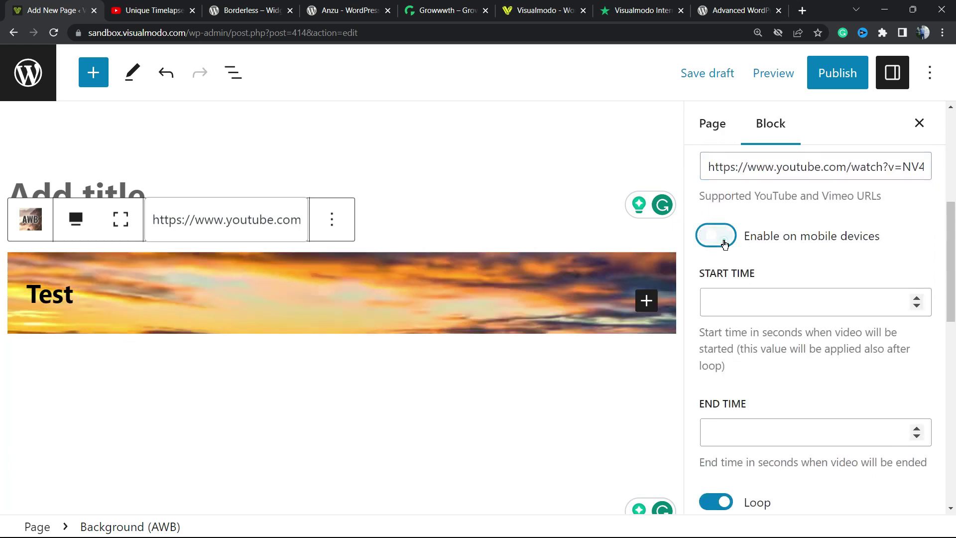
left_click(811, 304)
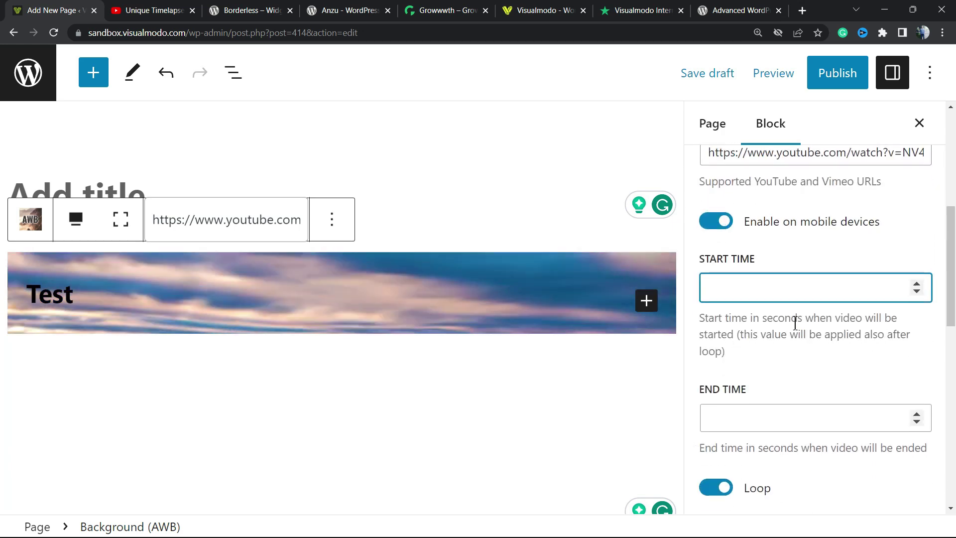
scroll(794, 325, "down", 4)
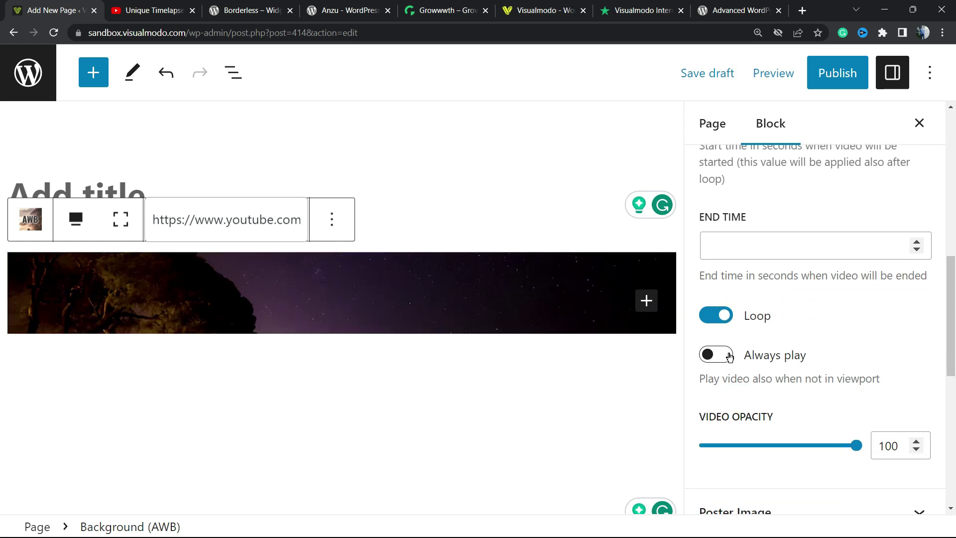
Try the Video Opacity slider, leaving it at 100, and expand then collapse Poster Image
scroll(730, 357, "down", 1)
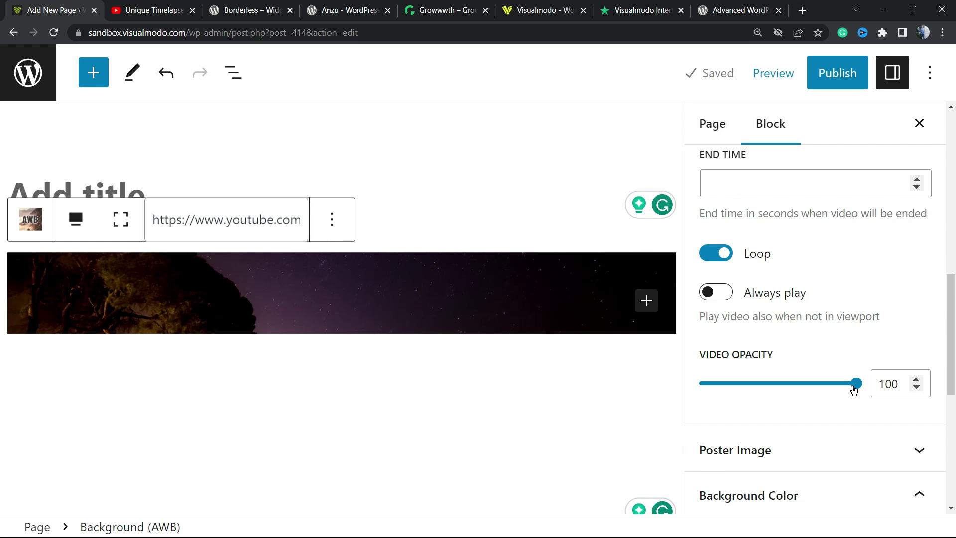
mouse_move(855, 390)
left_mouse_down()
mouse_move(703, 388)
mouse_move(871, 387)
left_mouse_up()
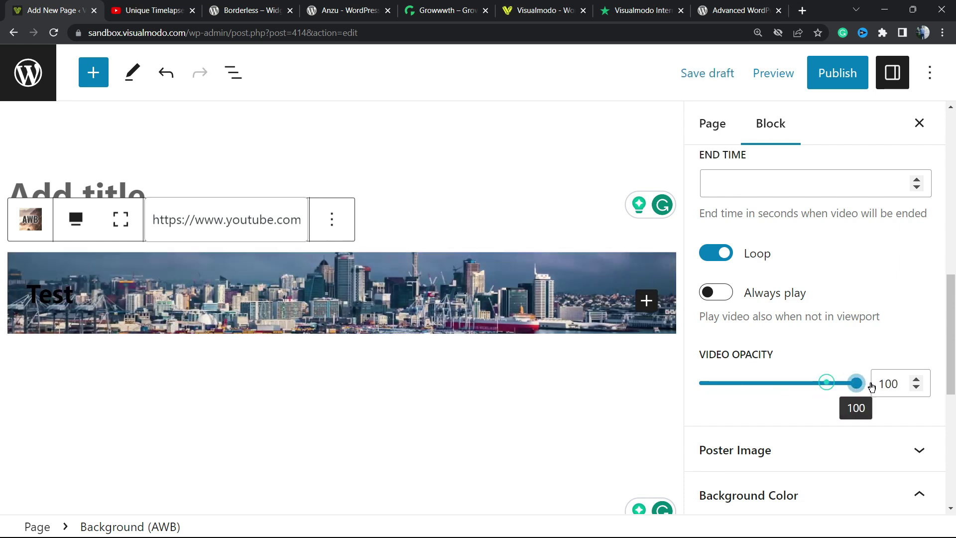
scroll(734, 383, "down", 2)
left_click(749, 328)
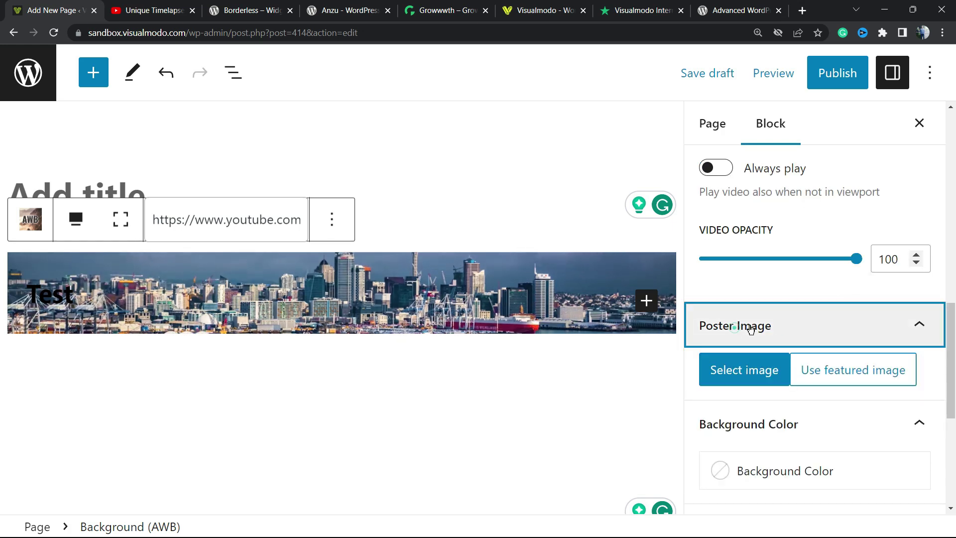
scroll(744, 326, "down", 1)
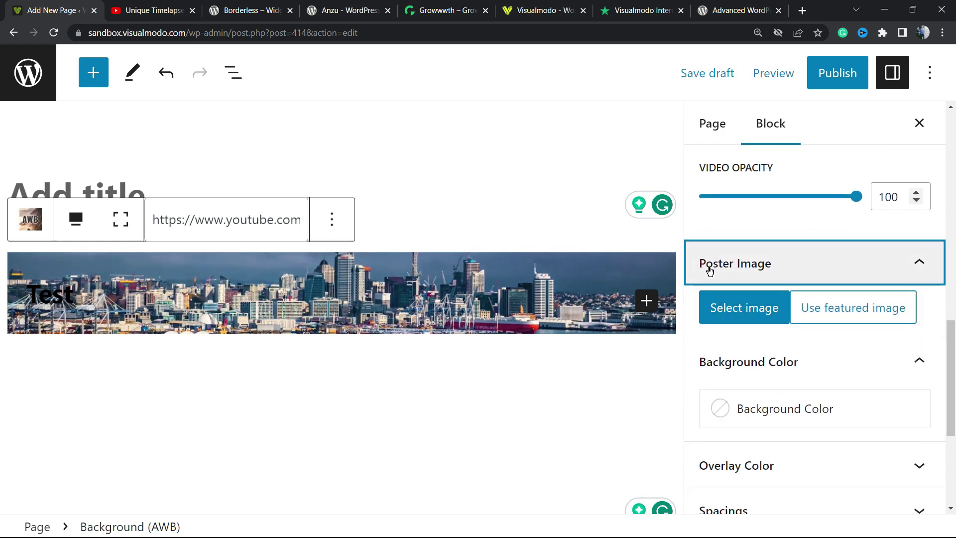
left_click(801, 259)
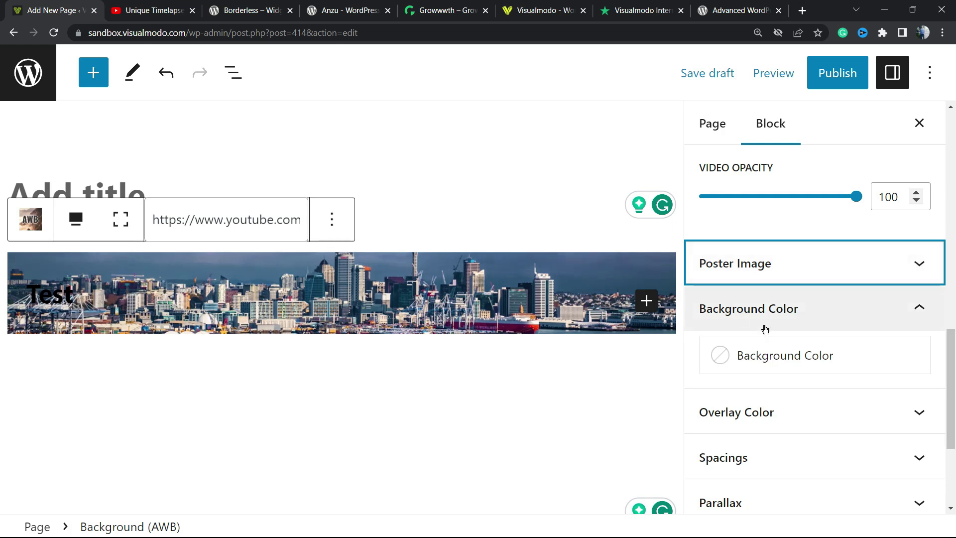
scroll(771, 357, "down", 1)
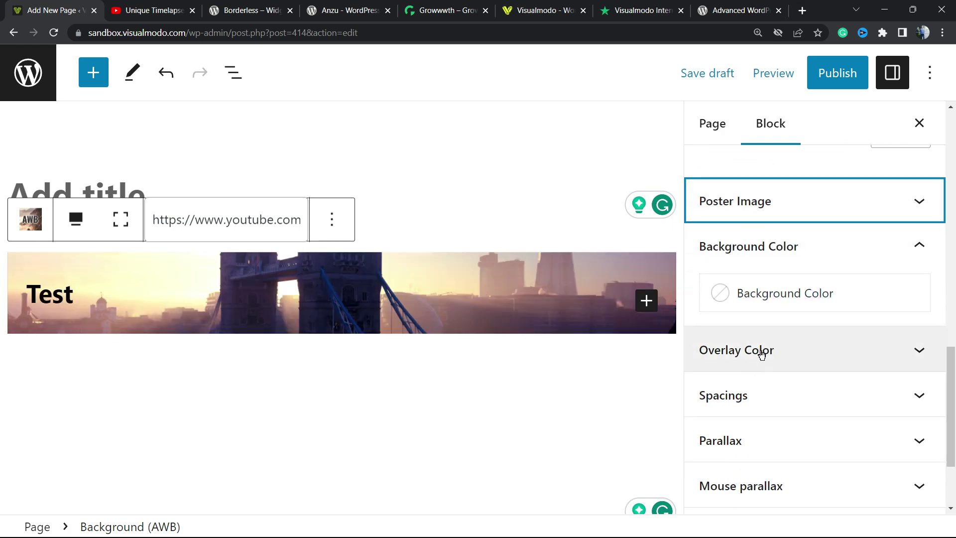
scroll(795, 367, "down", 1)
Expand the AWB block's Spacings panel and enter 88 as the top padding
left_click(791, 348)
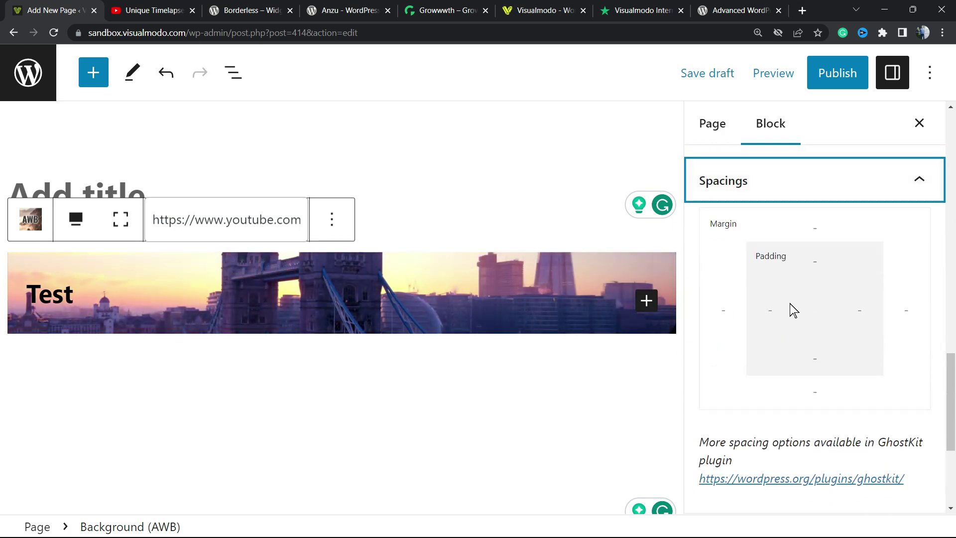
left_click(817, 276)
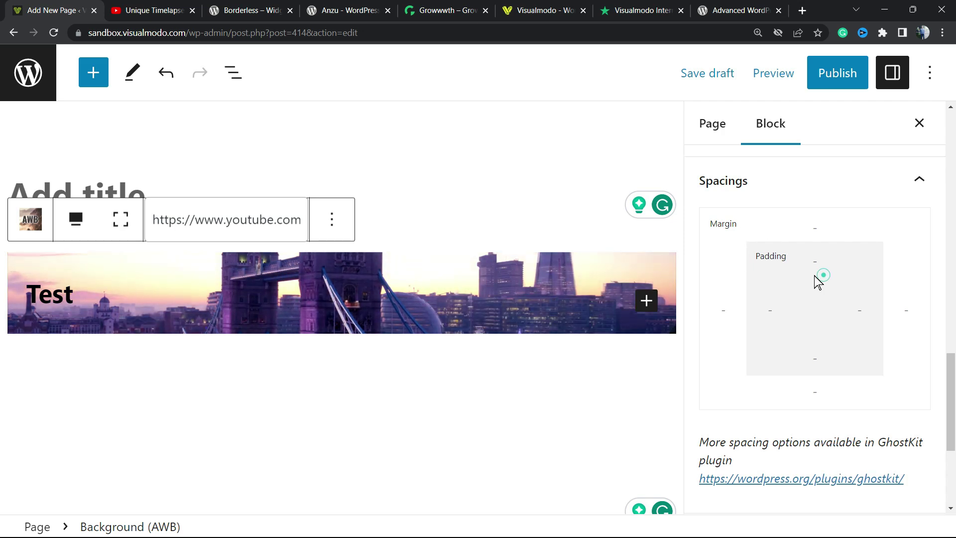
left_click(815, 259)
key("ctrl+f")
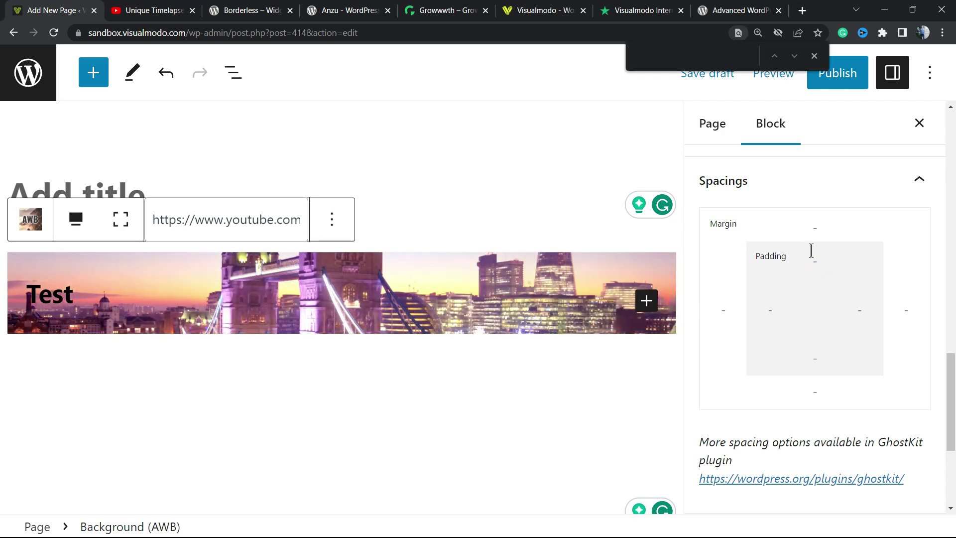
left_click(813, 256)
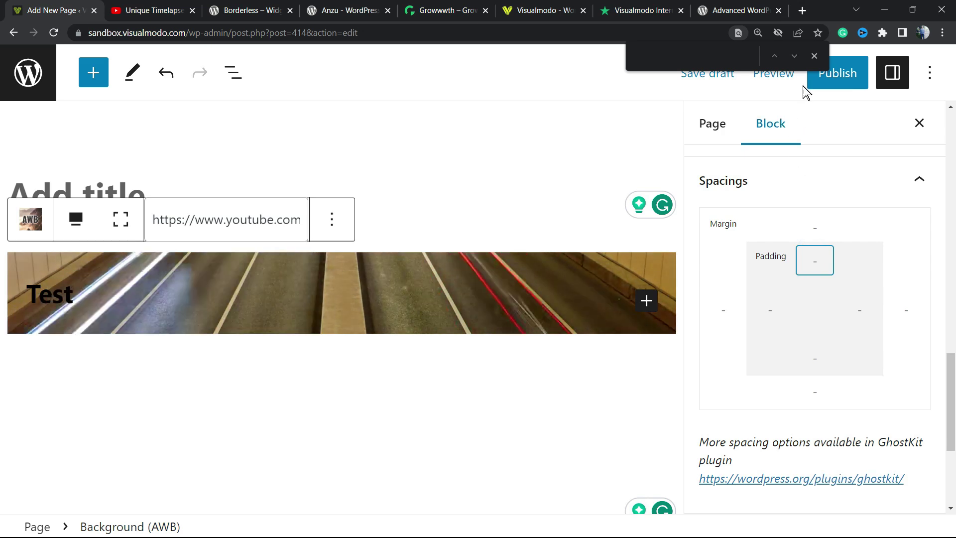
left_click(815, 56)
left_click(812, 273)
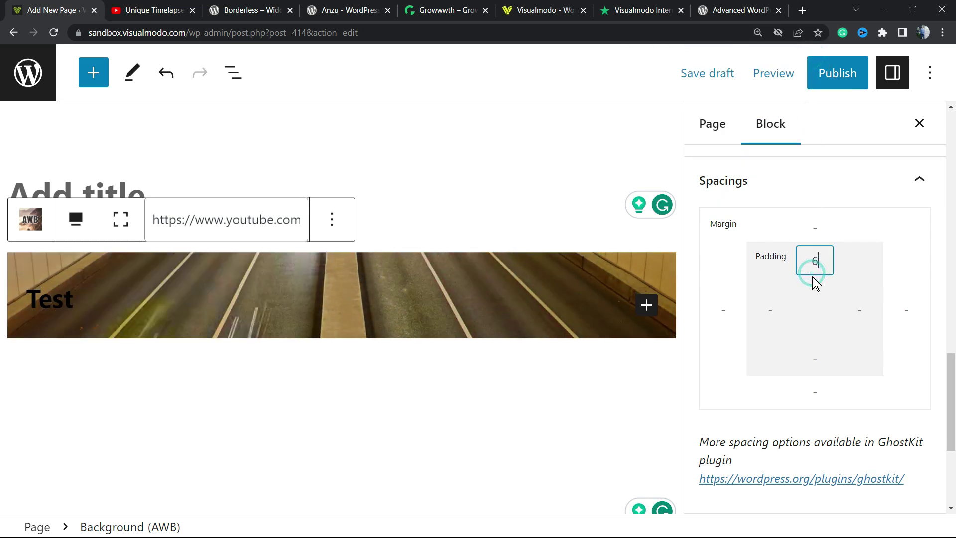
type("6")
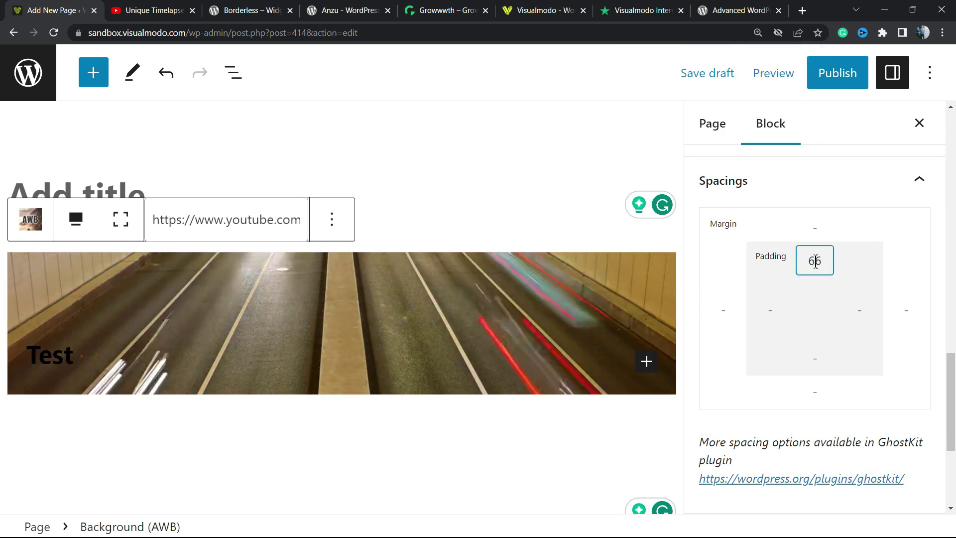
type("88")
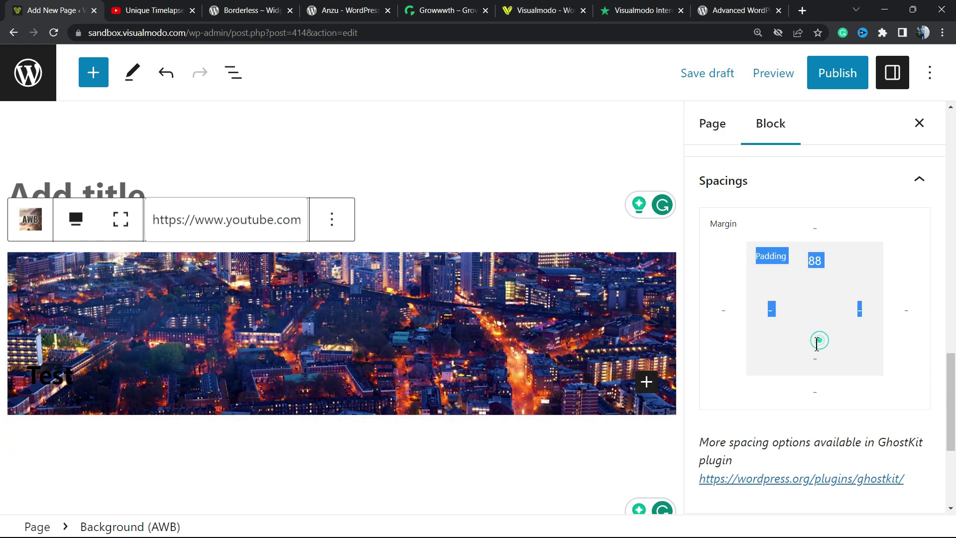
type("88")
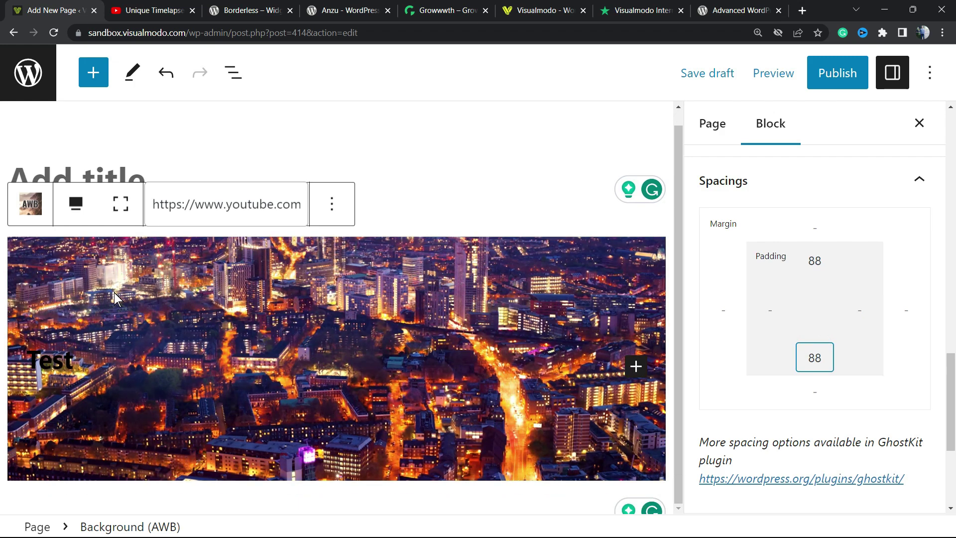
Select the Test heading and center-align its text
left_click(416, 199)
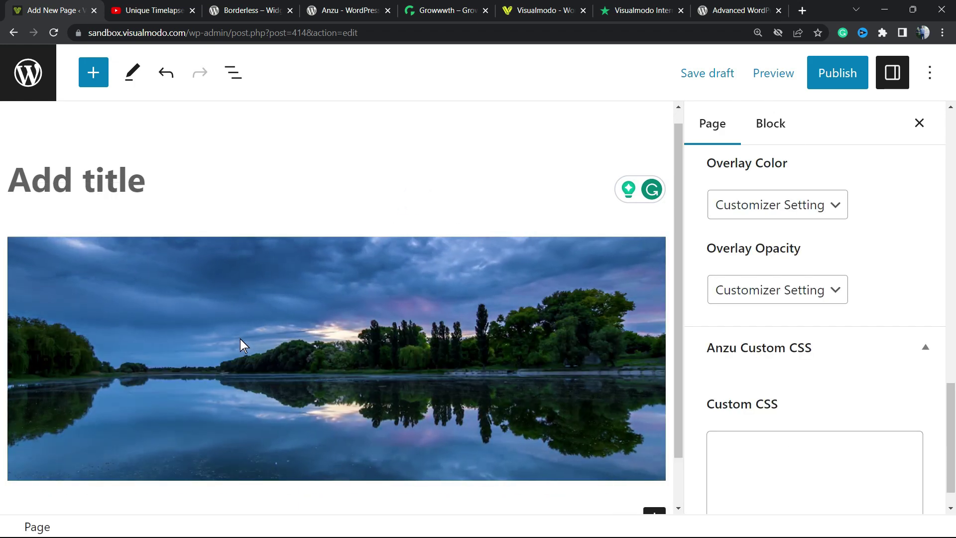
left_click(89, 369)
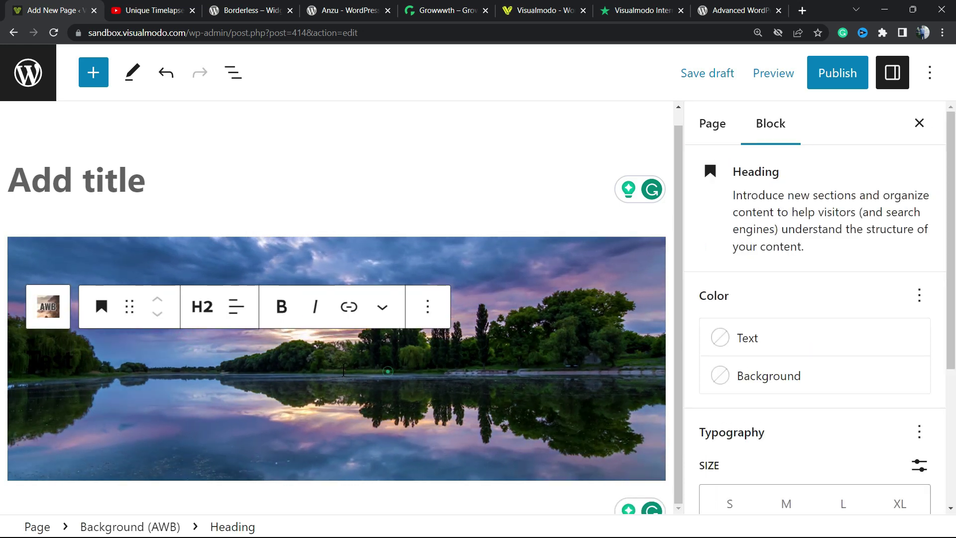
double_click(89, 369)
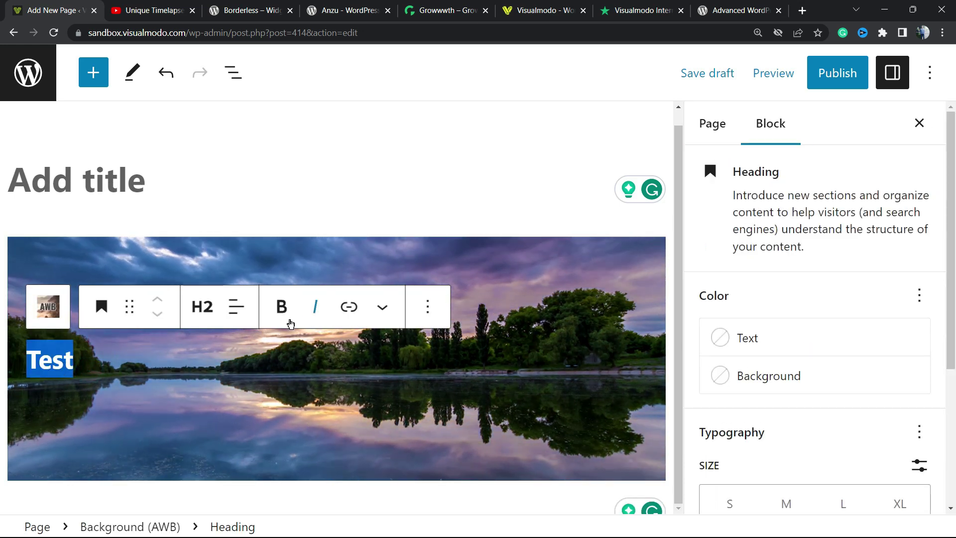
left_click(239, 314)
left_click(303, 399)
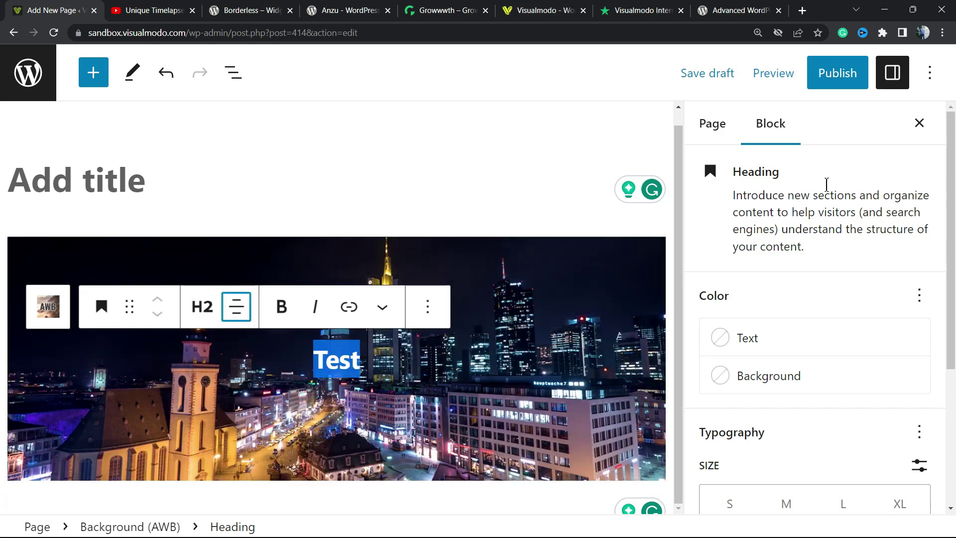
Set the heading's text color to White and reselect the AWB block
left_click(764, 328)
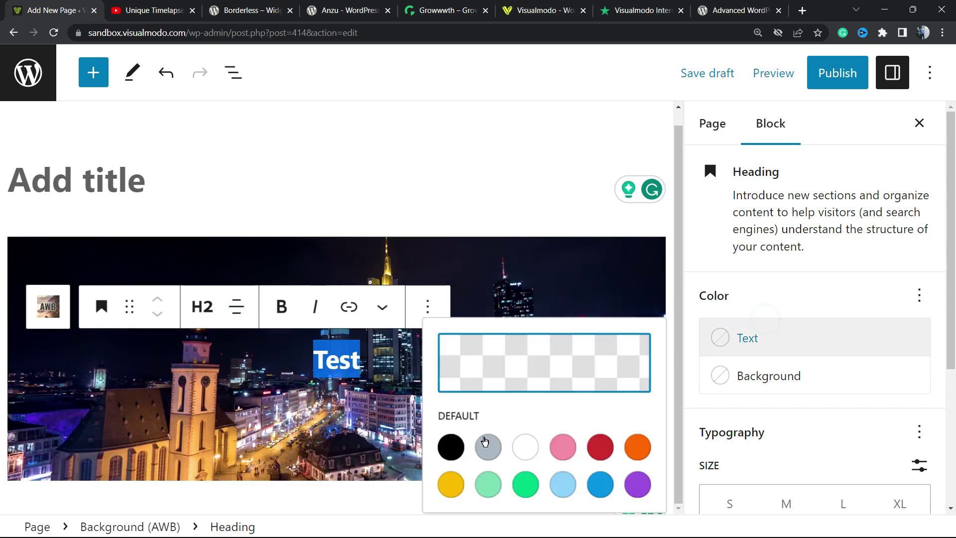
left_click(525, 448)
left_click(327, 382)
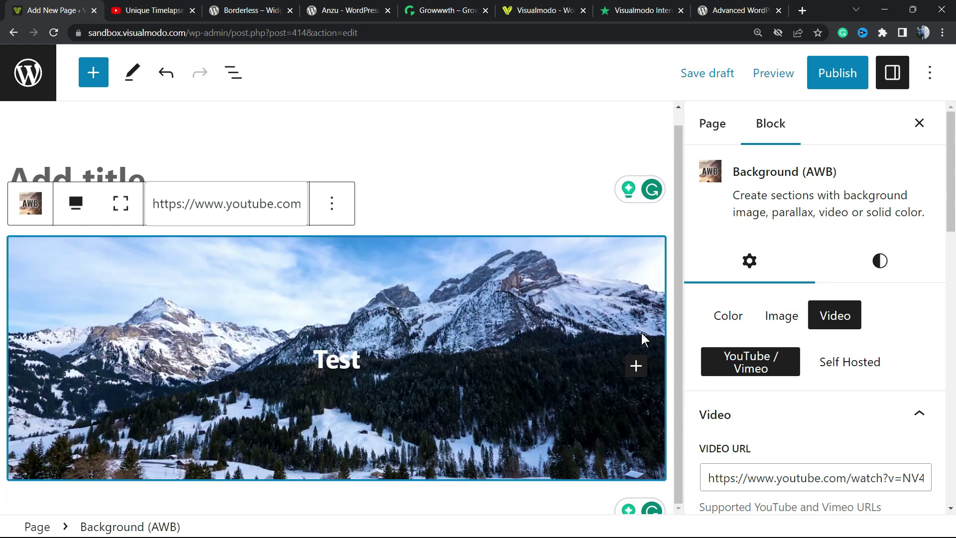
scroll(794, 295, "down", 10)
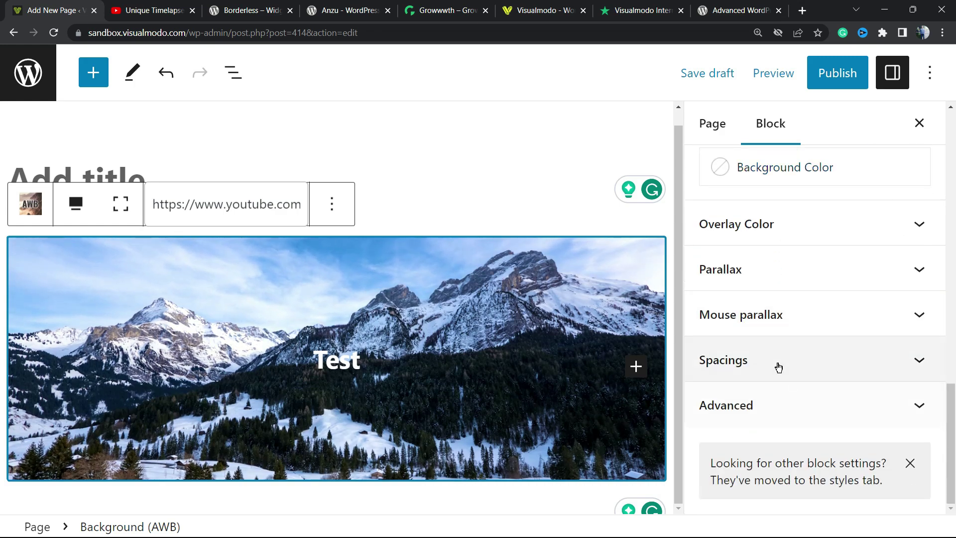
left_click(750, 354)
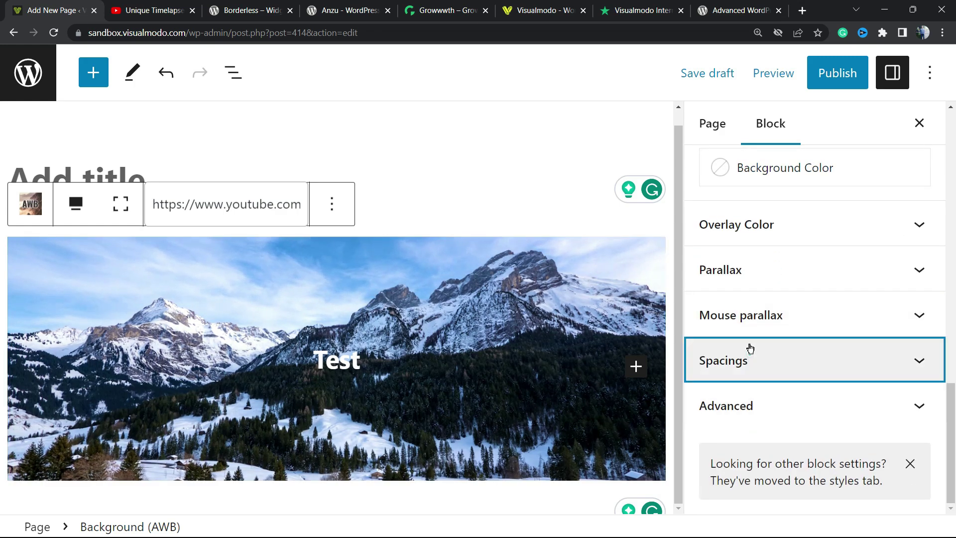
scroll(747, 329, "up", 3)
left_click(762, 235)
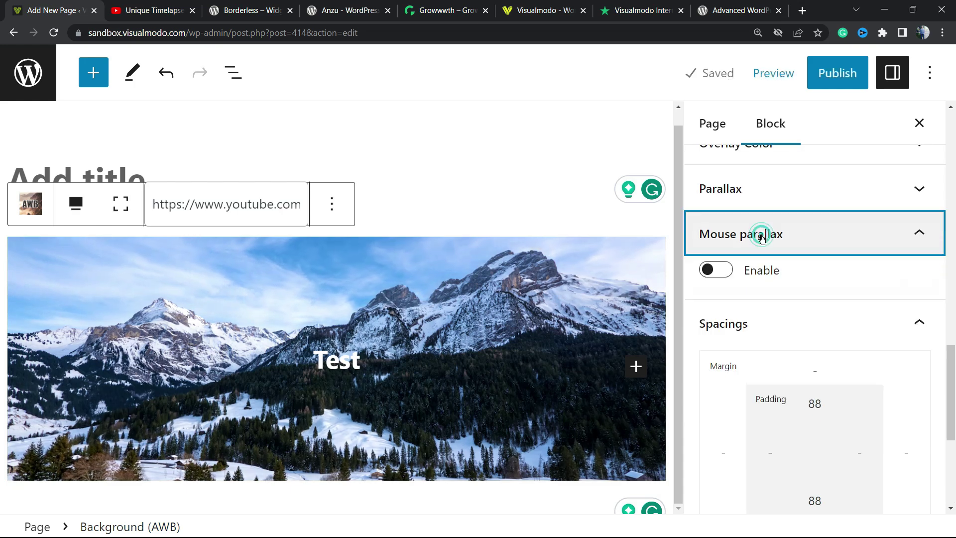
left_click(773, 195)
scroll(773, 234, "up", 1)
scroll(757, 264, "up", 2)
left_click(742, 267)
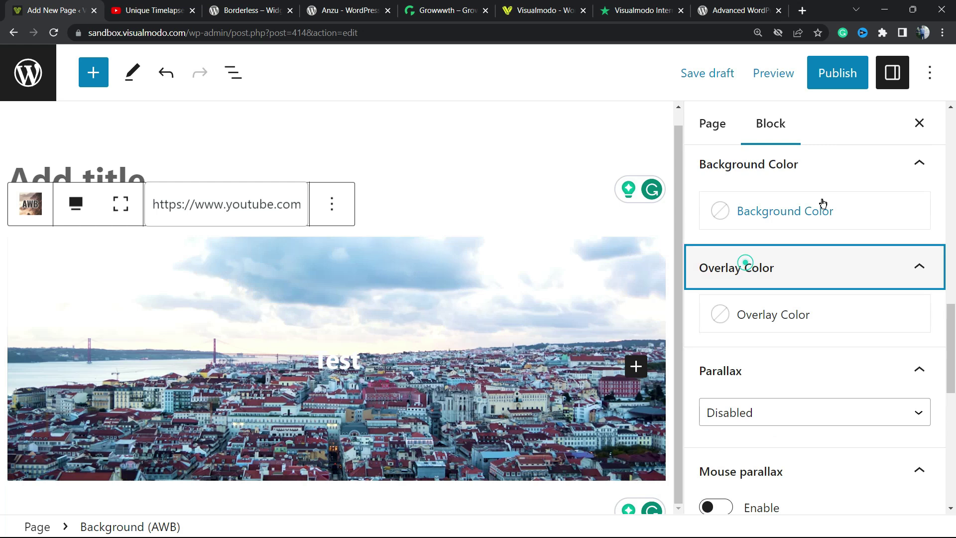
scroll(739, 311, "up", 5)
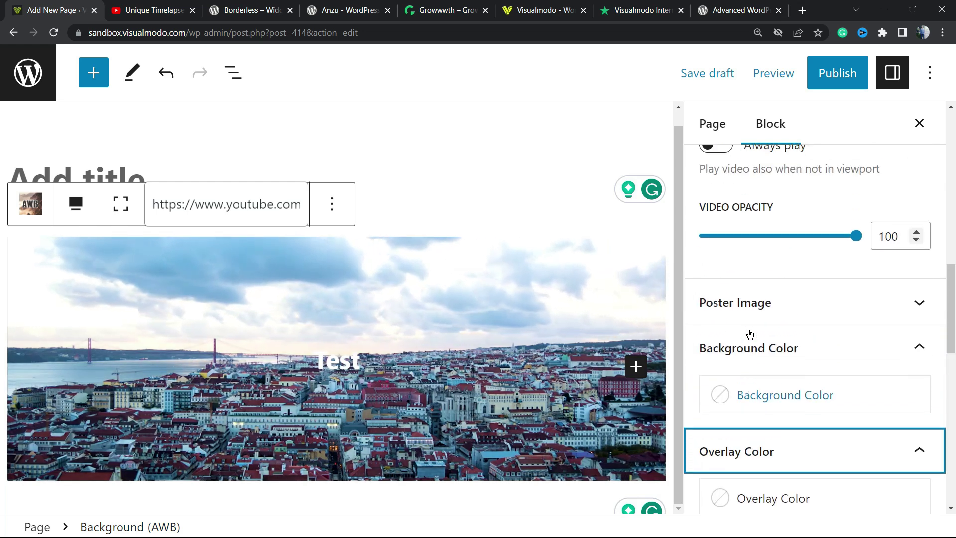
scroll(734, 329, "up", 5)
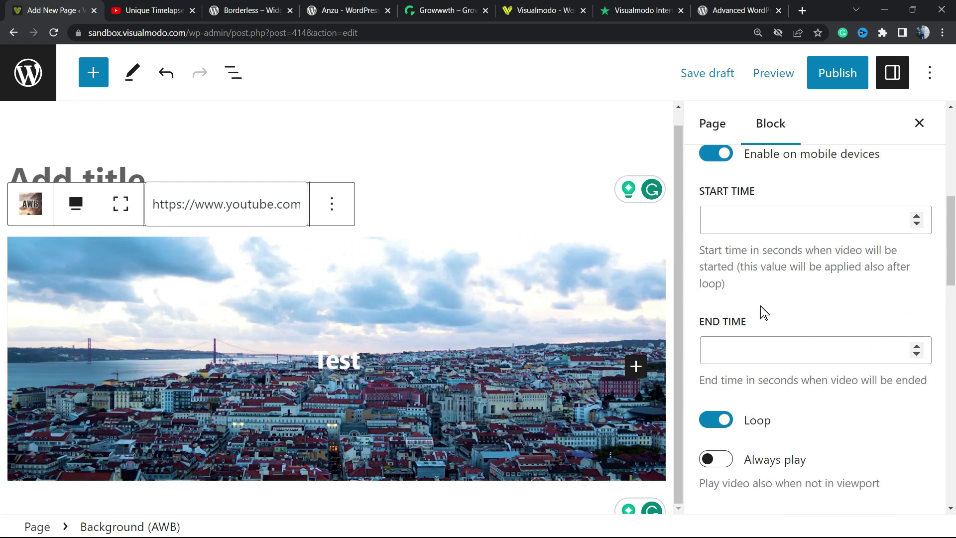
scroll(755, 328, "up", 6)
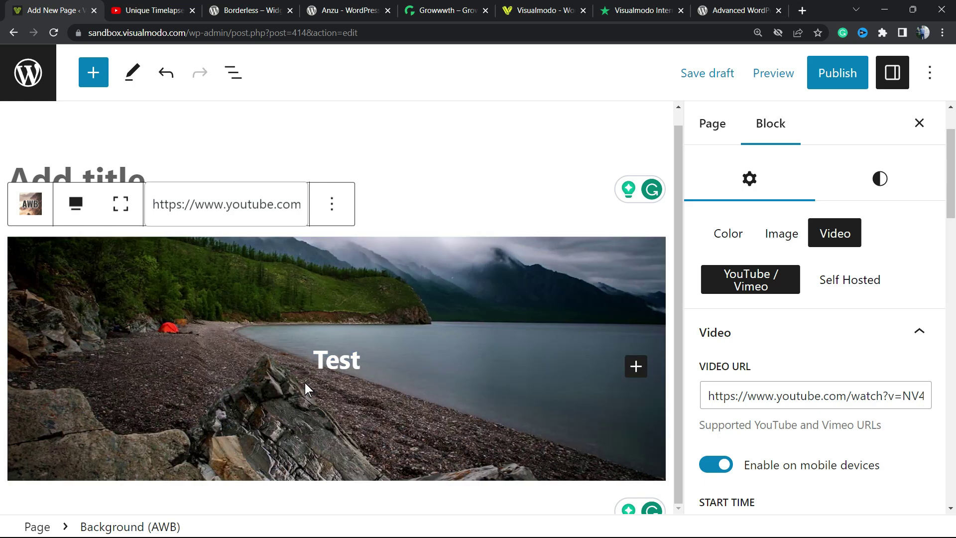
left_click(121, 204)
Toggle the AWB block's Full Height off and back on
scroll(218, 258, "down", 4)
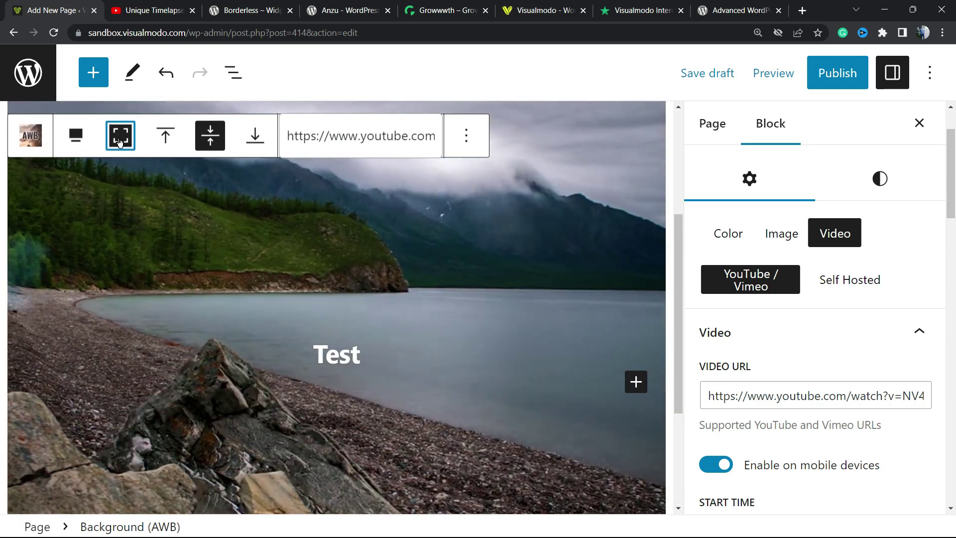
left_click(120, 136)
left_click(203, 258)
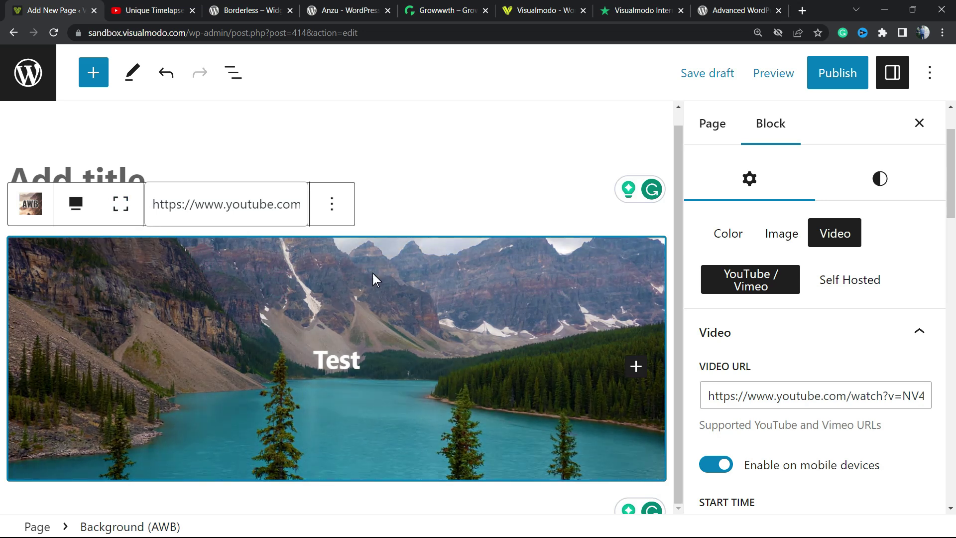
left_click(117, 206)
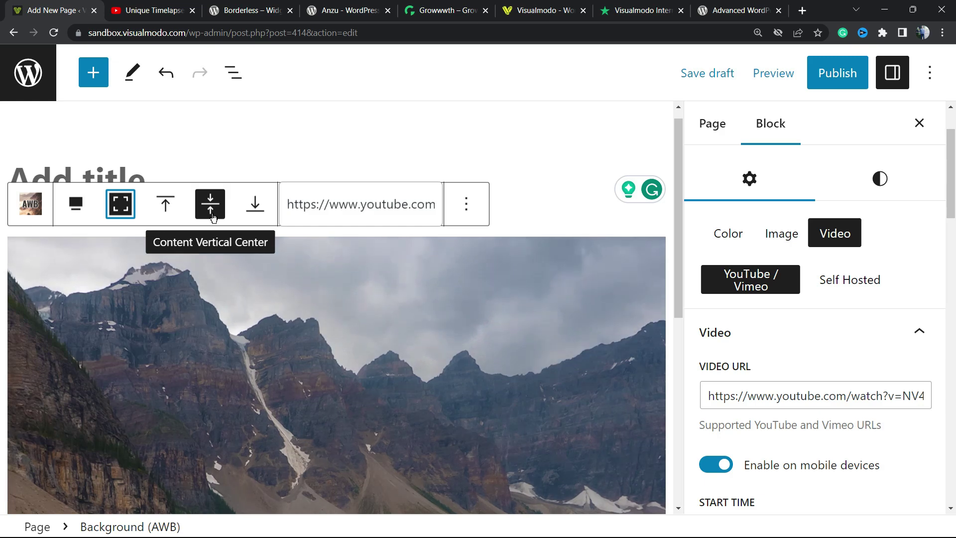
Make the AWB block Full Width so it stretches edge to edge
scroll(226, 250, "down", 2)
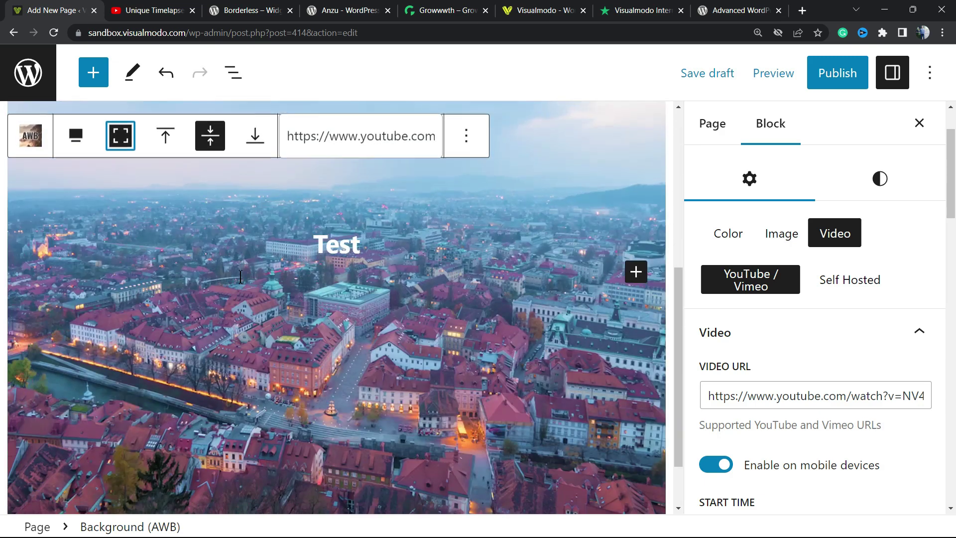
scroll(241, 277, "up", 3)
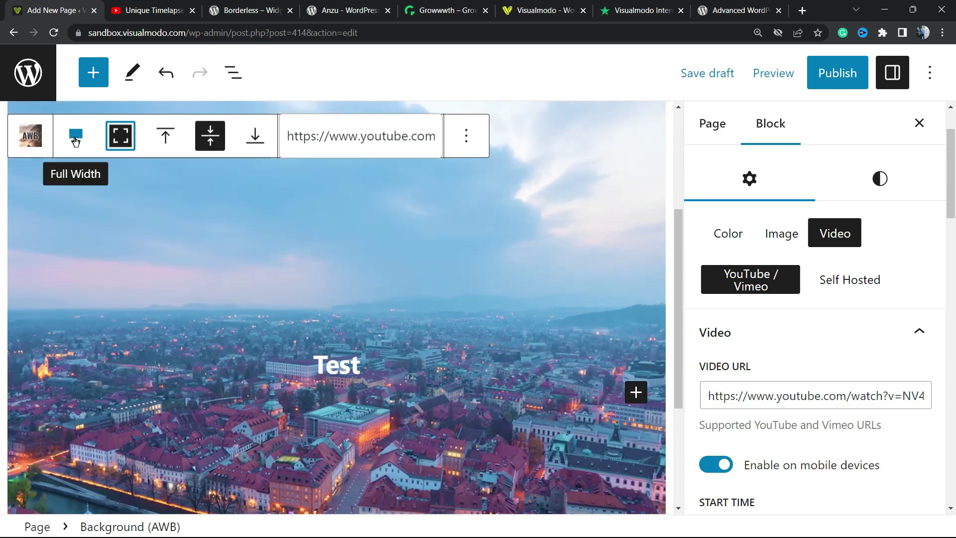
left_click(75, 139)
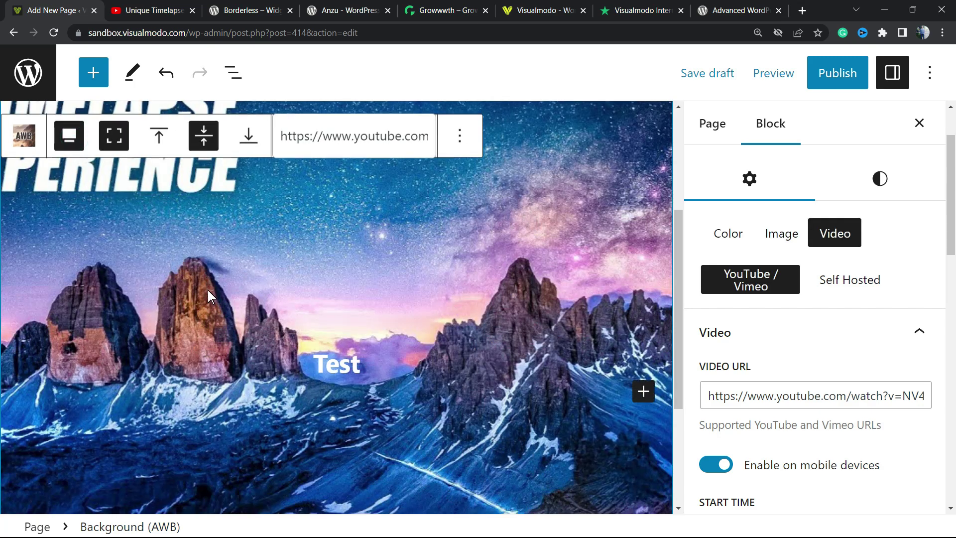
scroll(216, 301, "down", 2)
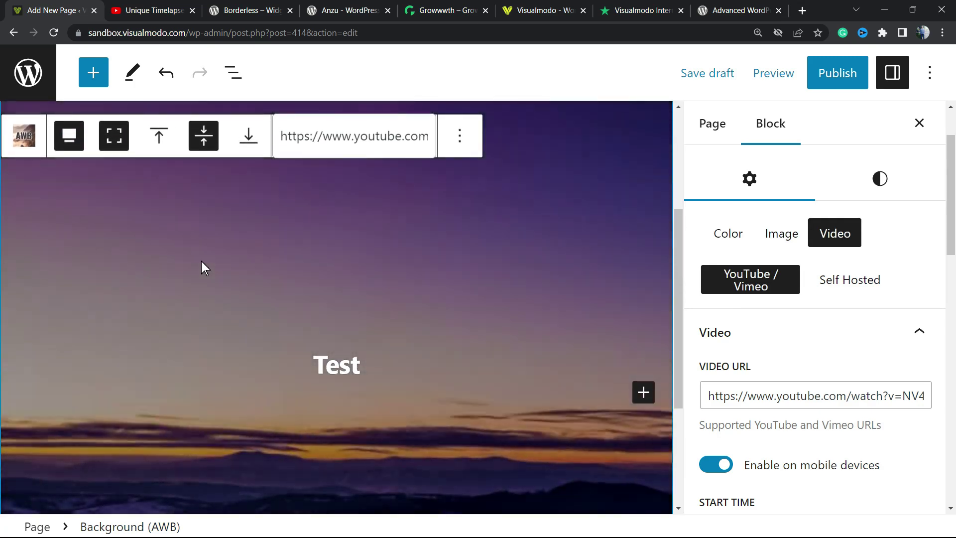
scroll(113, 150, "up", 1)
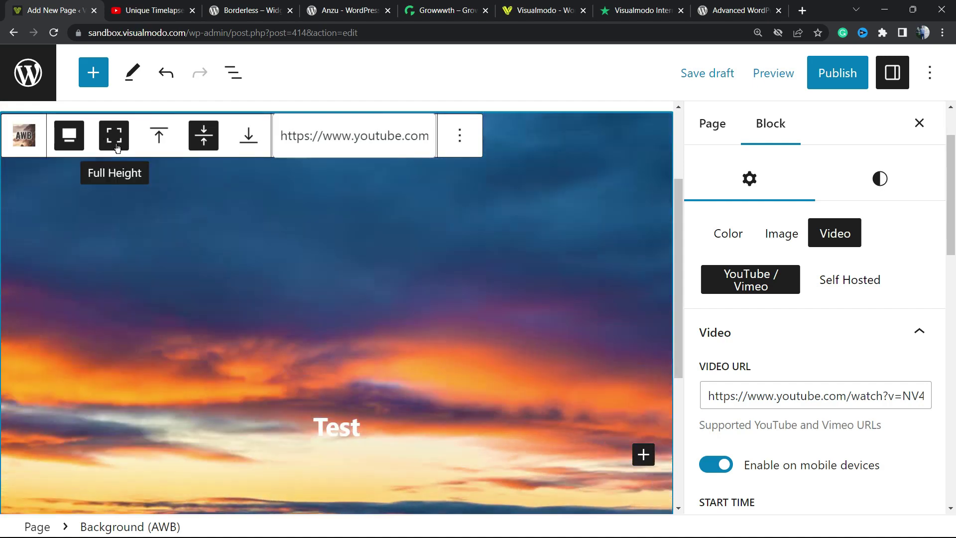
scroll(133, 189, "down", 4)
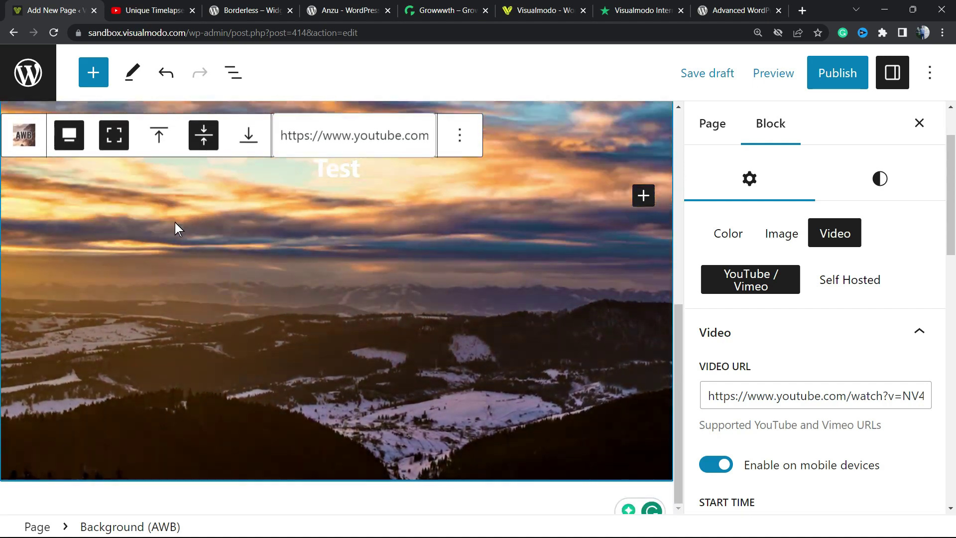
scroll(175, 223, "up", 1)
scroll(176, 224, "down", 1)
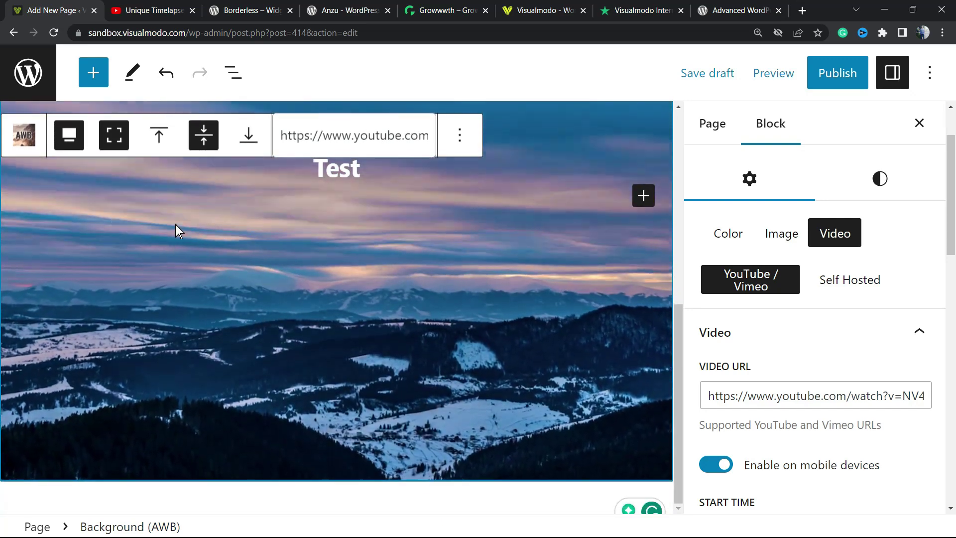
scroll(278, 257, "up", 2)
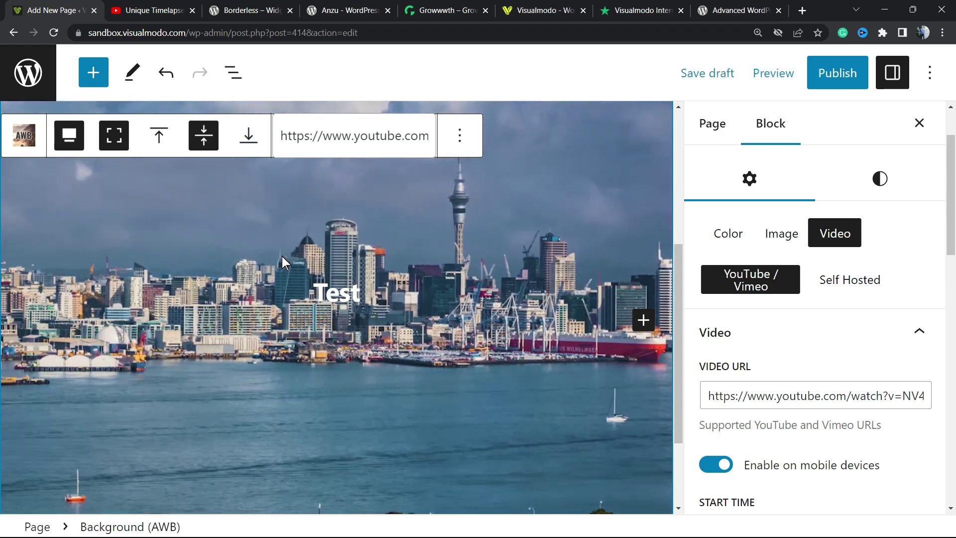
Switch to the Borderless plugin tab and select its title text
left_click(146, 10)
left_click(251, 10)
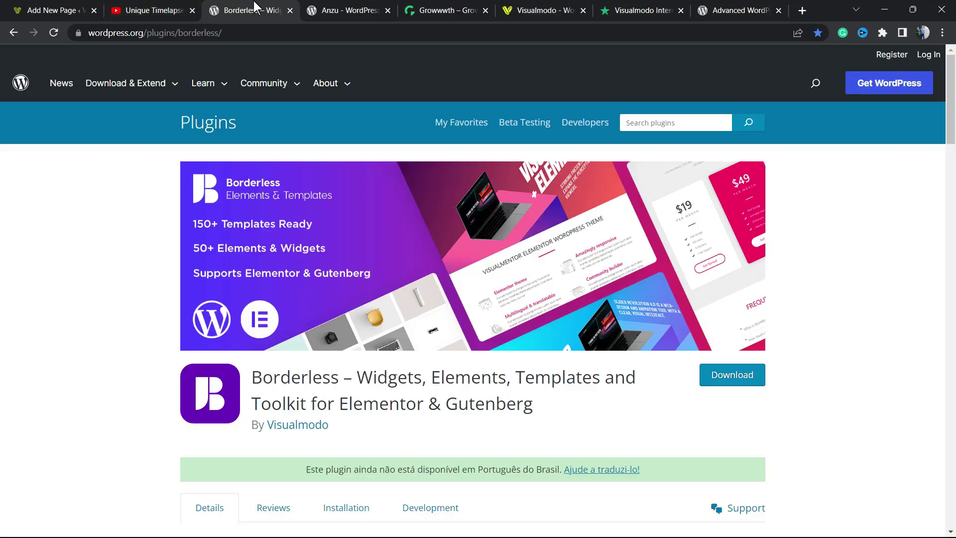
triple_click(289, 368)
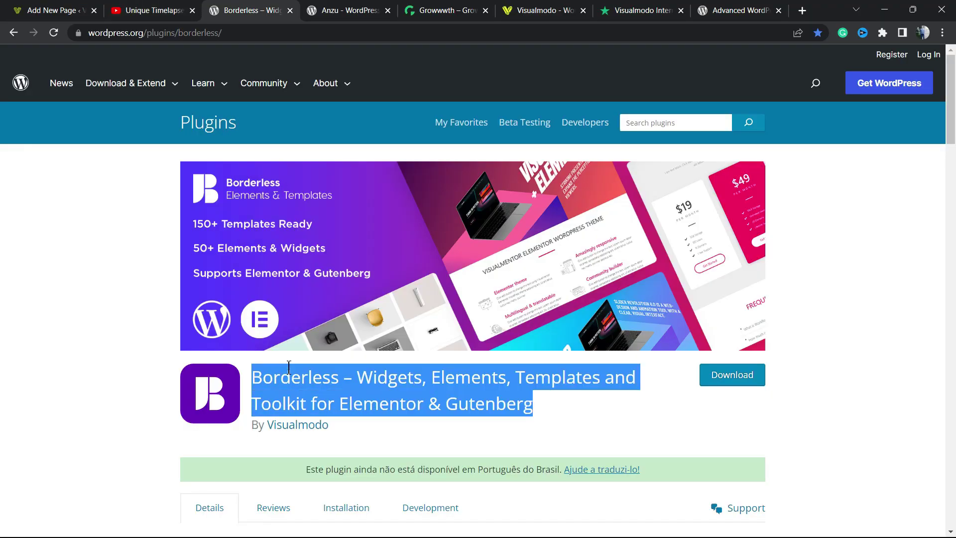
double_click(386, 367)
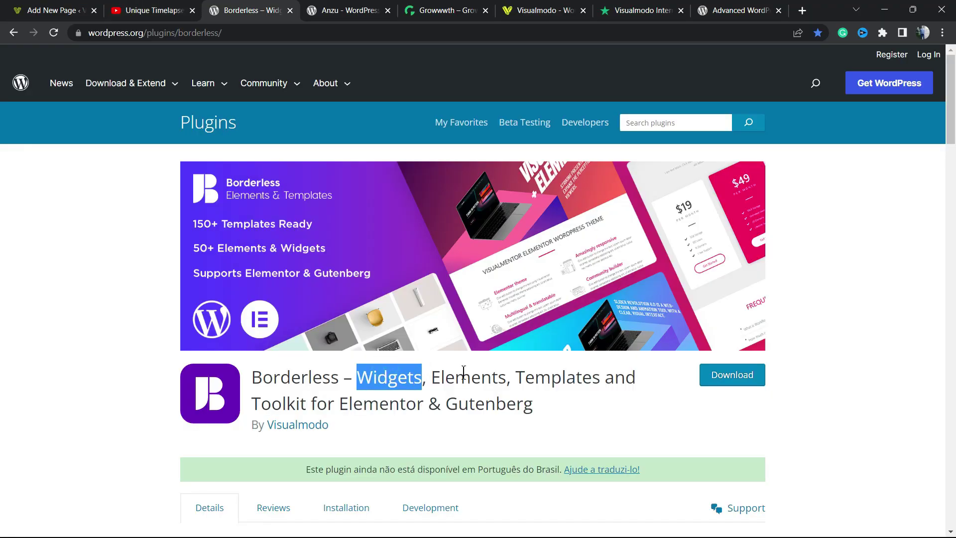
Move to the Anzu theme tab and scroll through its page
key("ctrl+Tab")
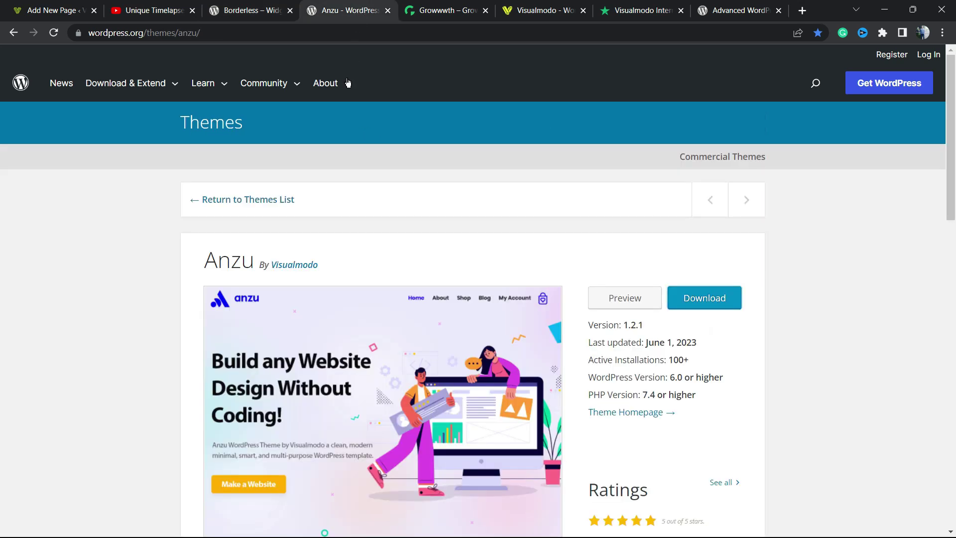
scroll(409, 294, "down", 3)
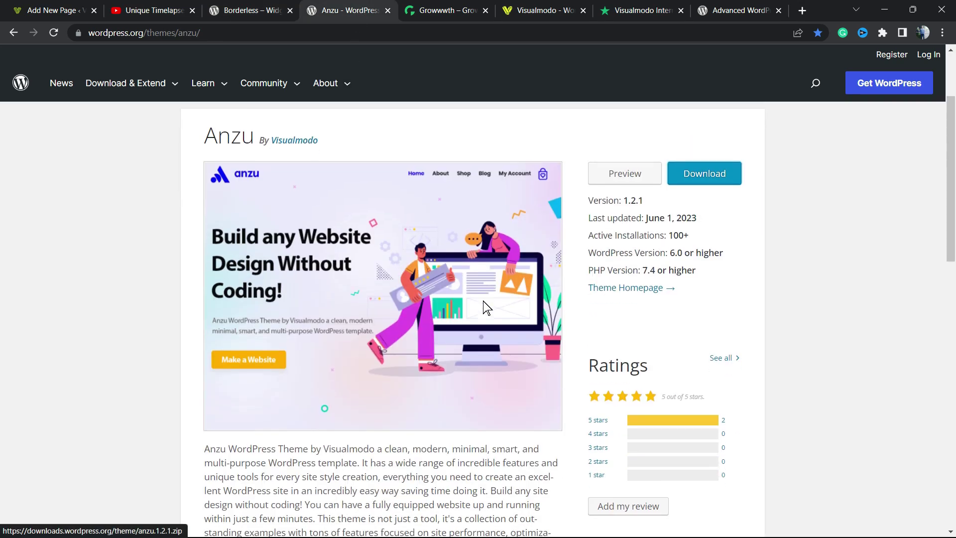
scroll(482, 309, "up", 2)
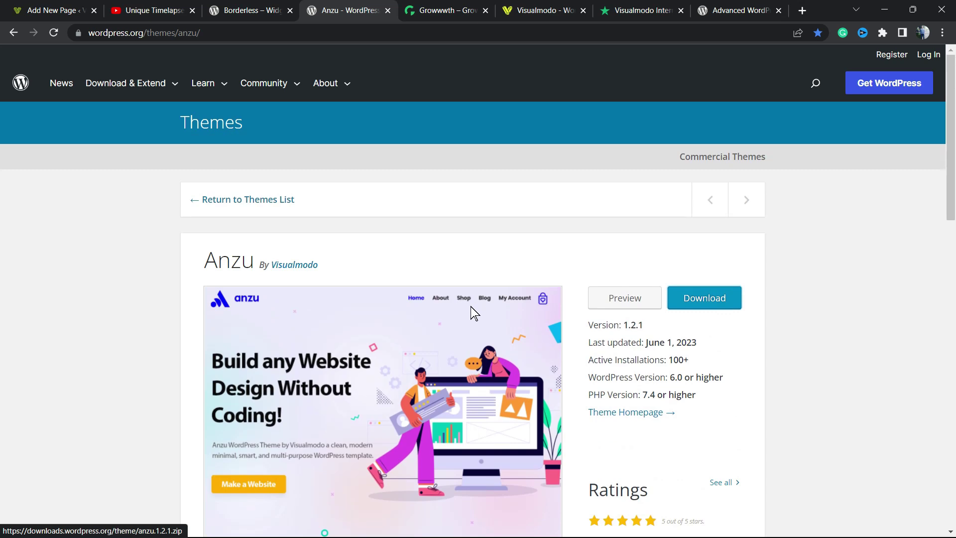
Browse Growwwth's site listings, highlight 'Service' in the heading, then switch to Visualmodo
key("ctrl+Tab")
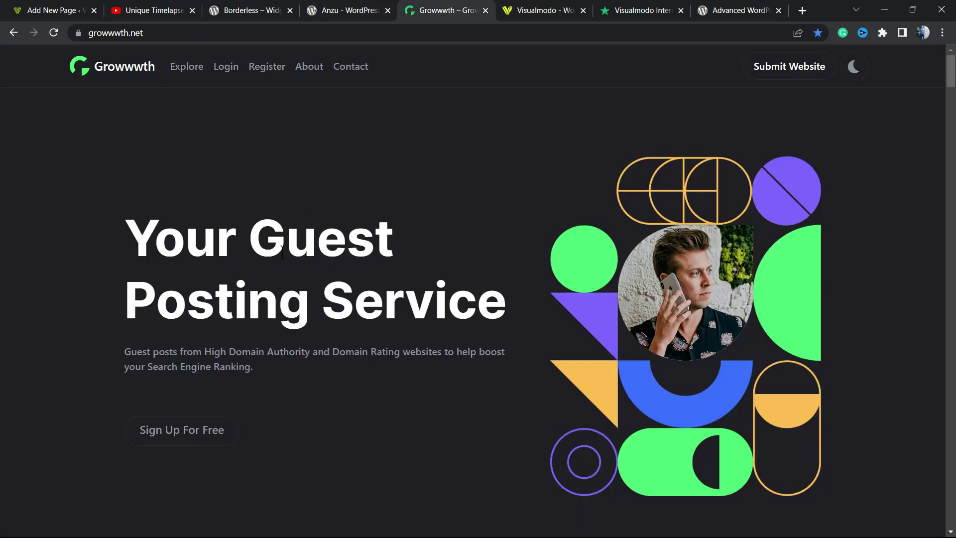
scroll(274, 309, "down", 7)
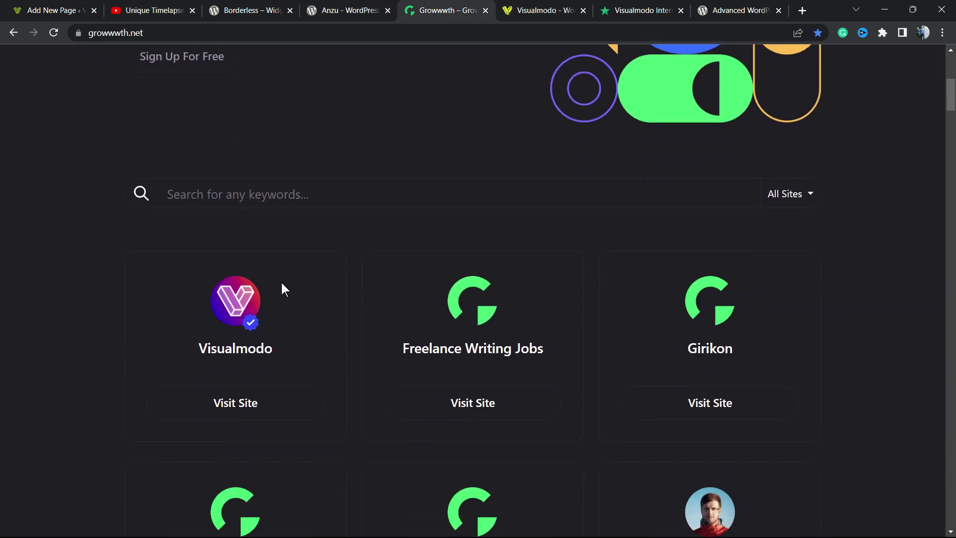
scroll(326, 299, "down", 5)
scroll(348, 299, "up", 10)
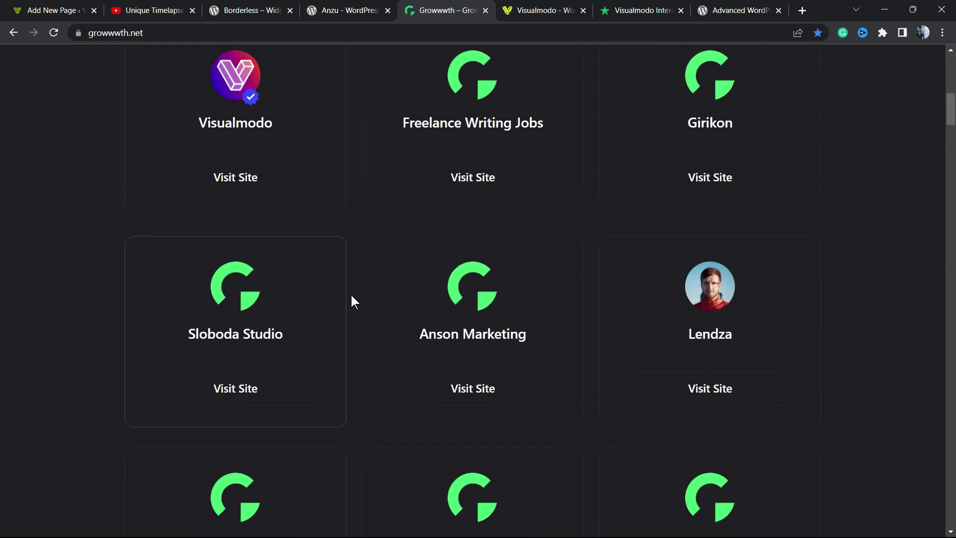
scroll(334, 309, "up", 3)
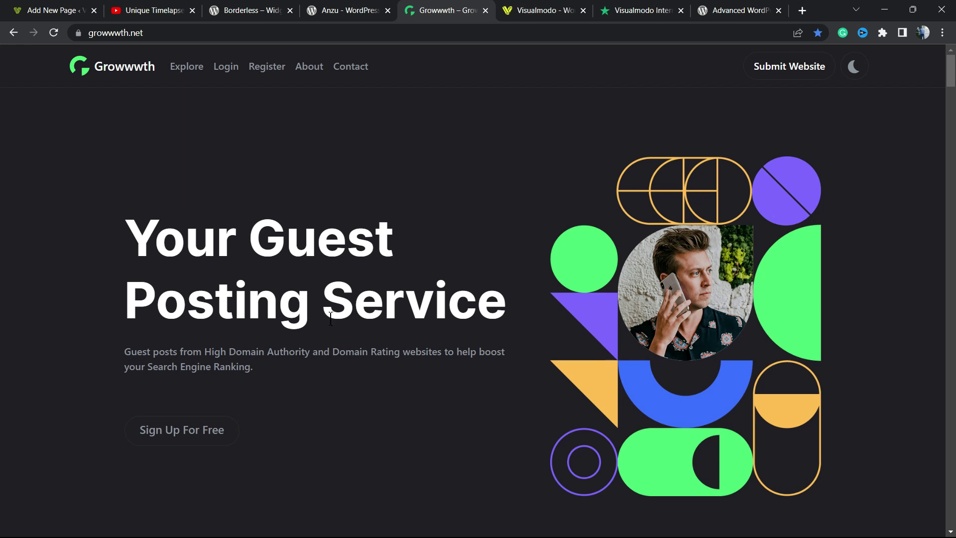
left_click_drag(357, 304, 498, 294)
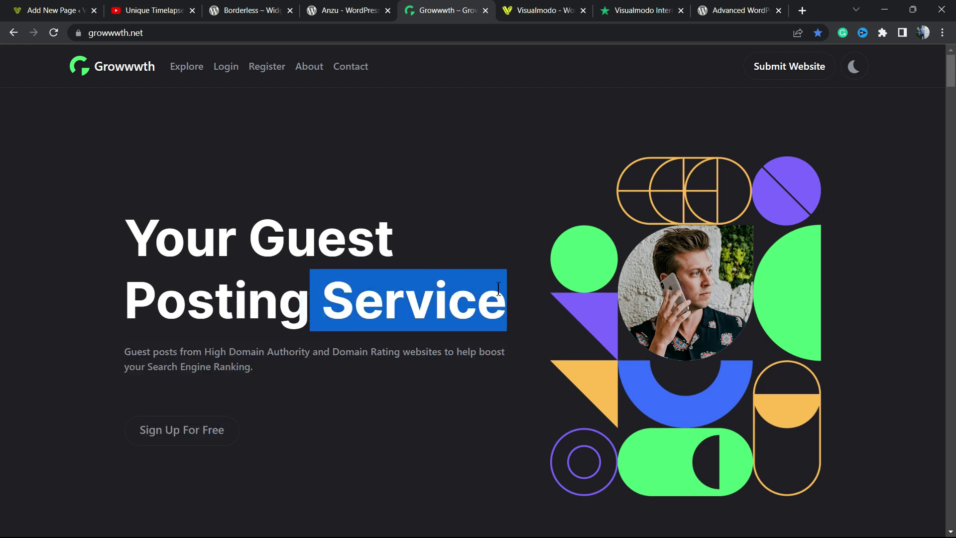
left_click(542, 10)
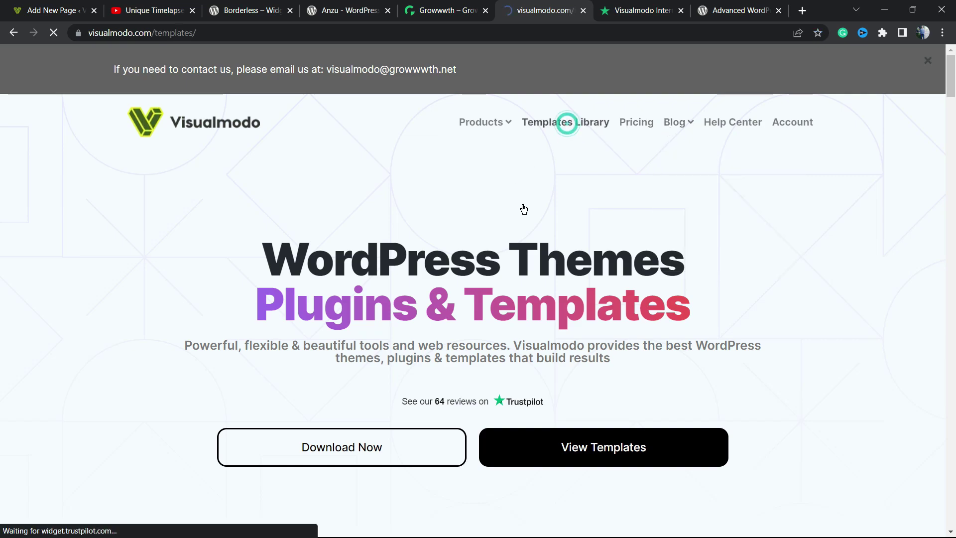
Scroll down the Visualmodo Templates Library past the Recruiting, Hotel, Internet Provider and Broadband Telecom templates
scroll(401, 341, "down", 7)
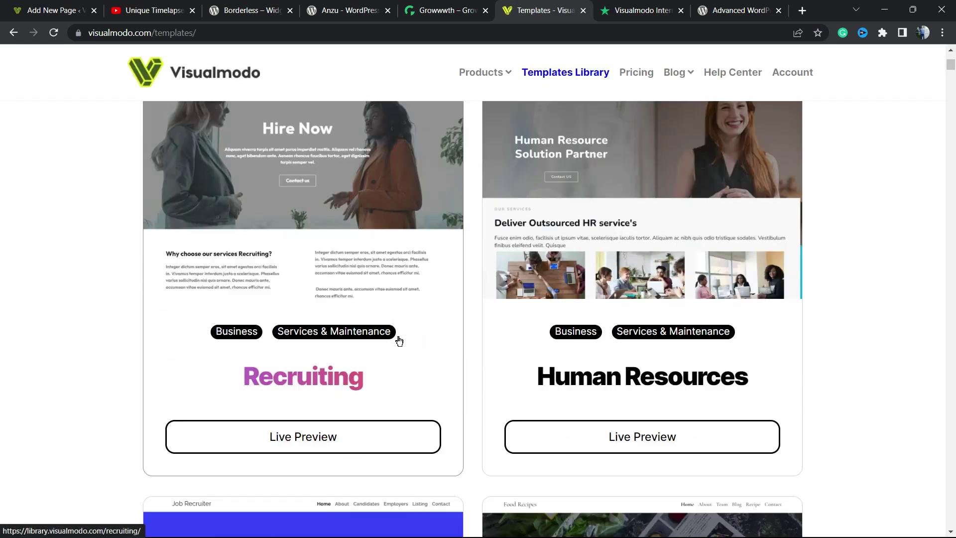
scroll(470, 331, "down", 20)
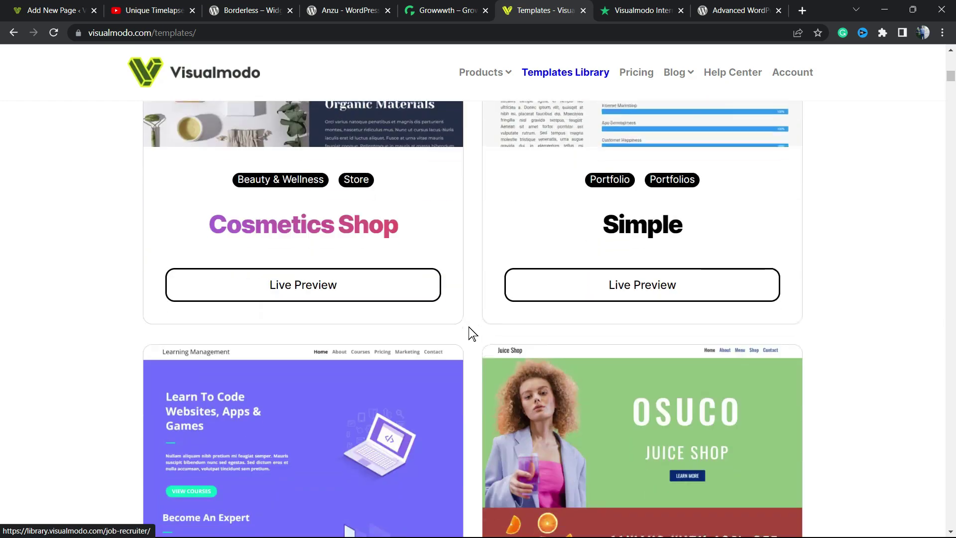
scroll(474, 333, "down", 20)
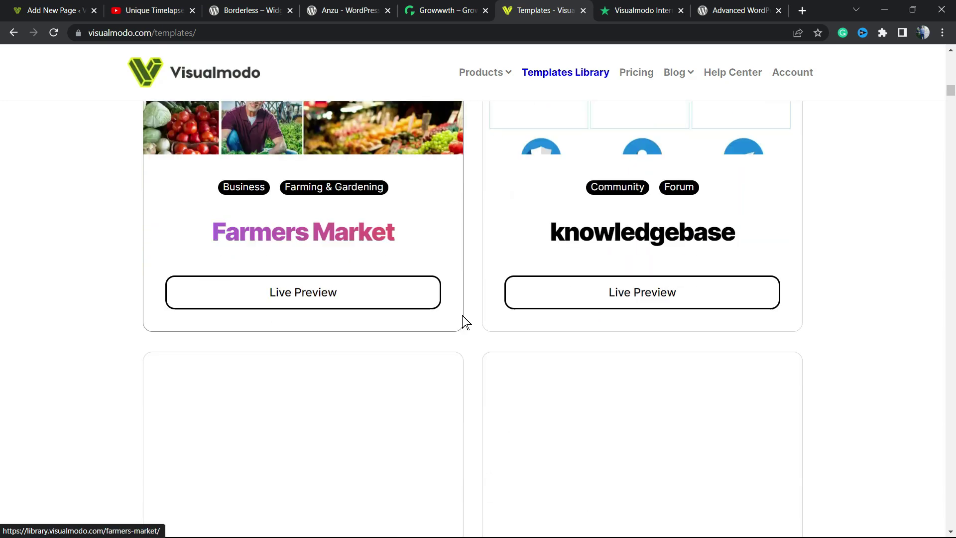
scroll(468, 327, "down", 20)
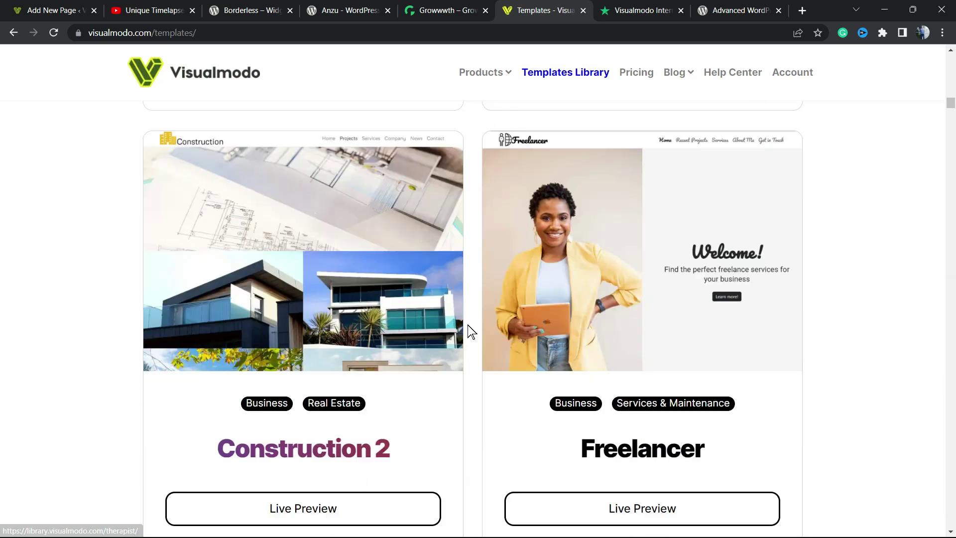
scroll(471, 331, "down", 20)
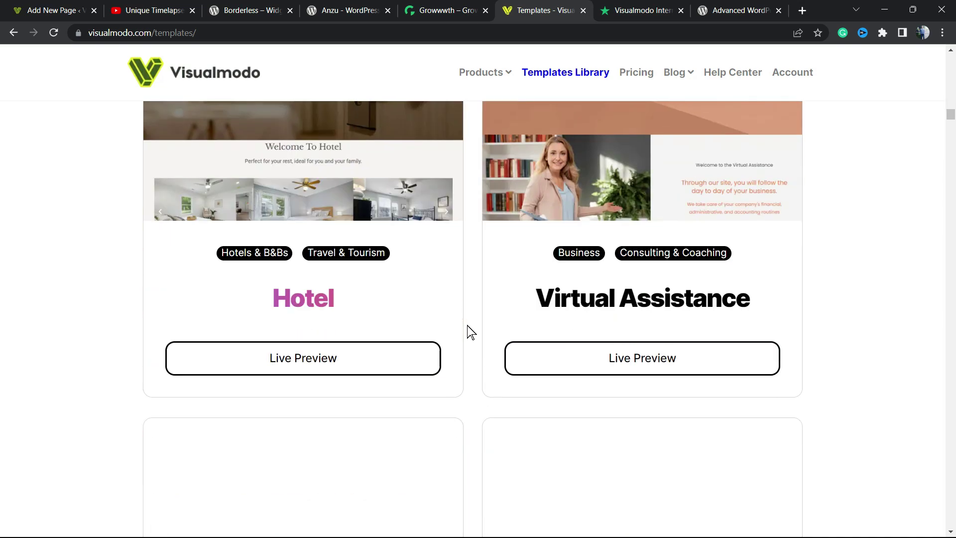
scroll(470, 332, "down", 20)
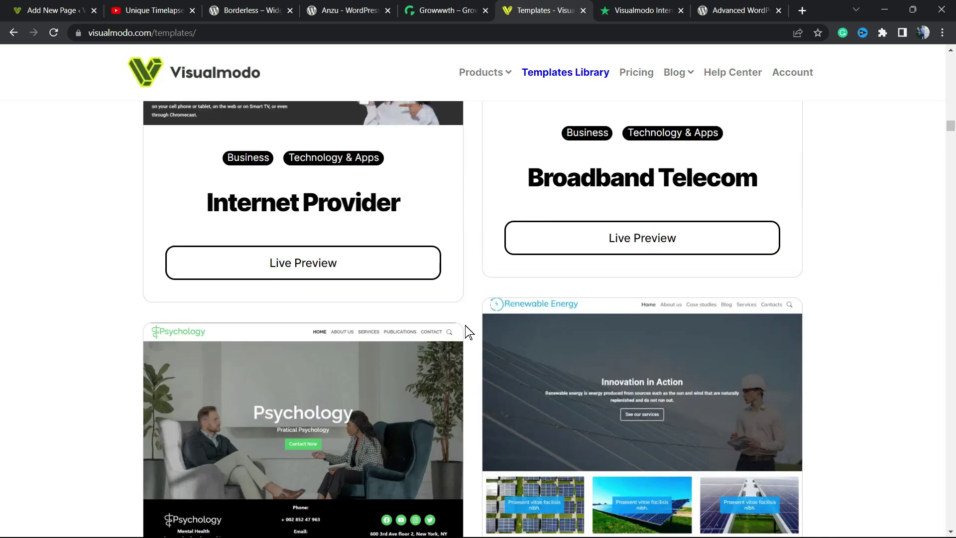